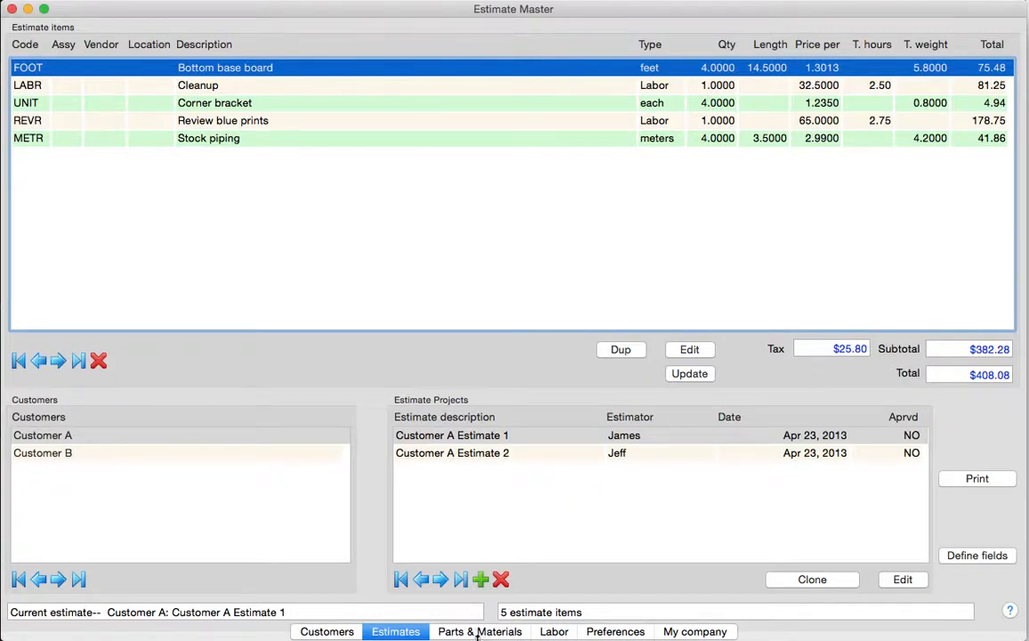
- Look through the Customers, Estimates, Parts & Materials, Labor, Preferences and My company sections, returning to the customer records
click(328, 632)
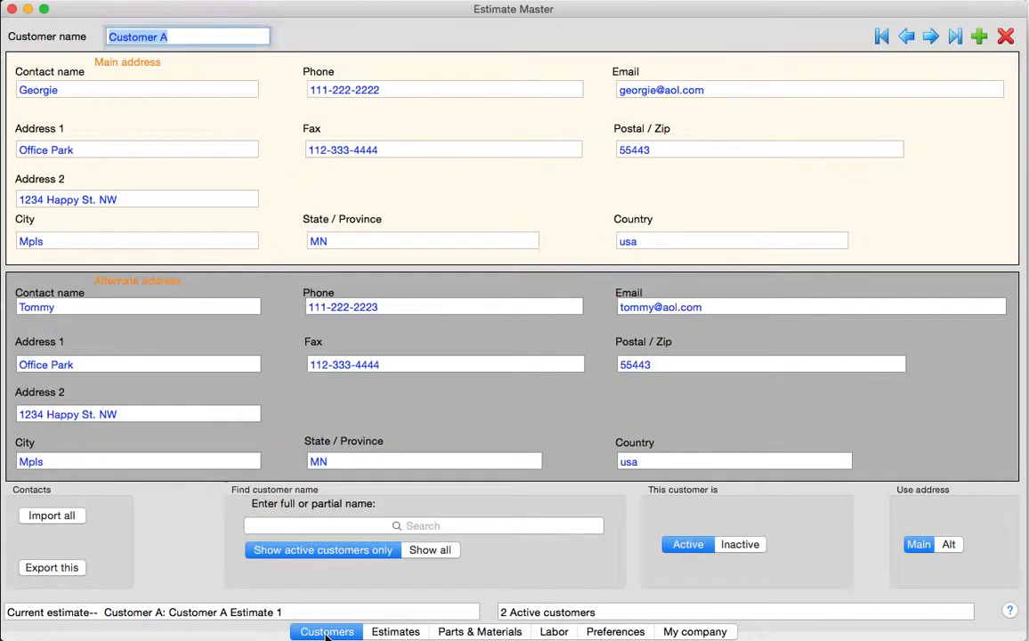
click(377, 632)
click(481, 632)
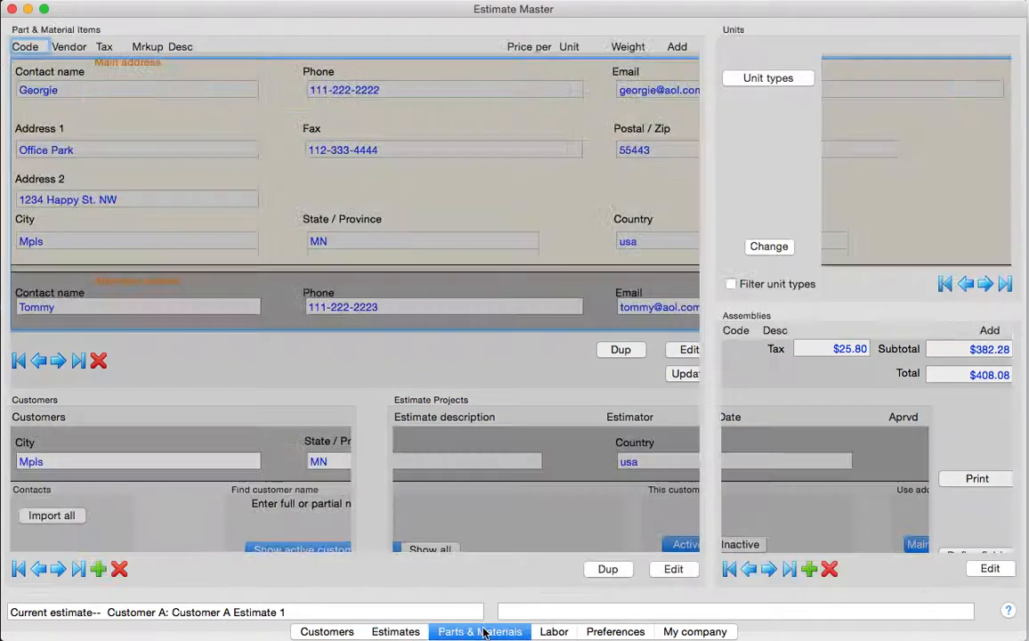
click(550, 632)
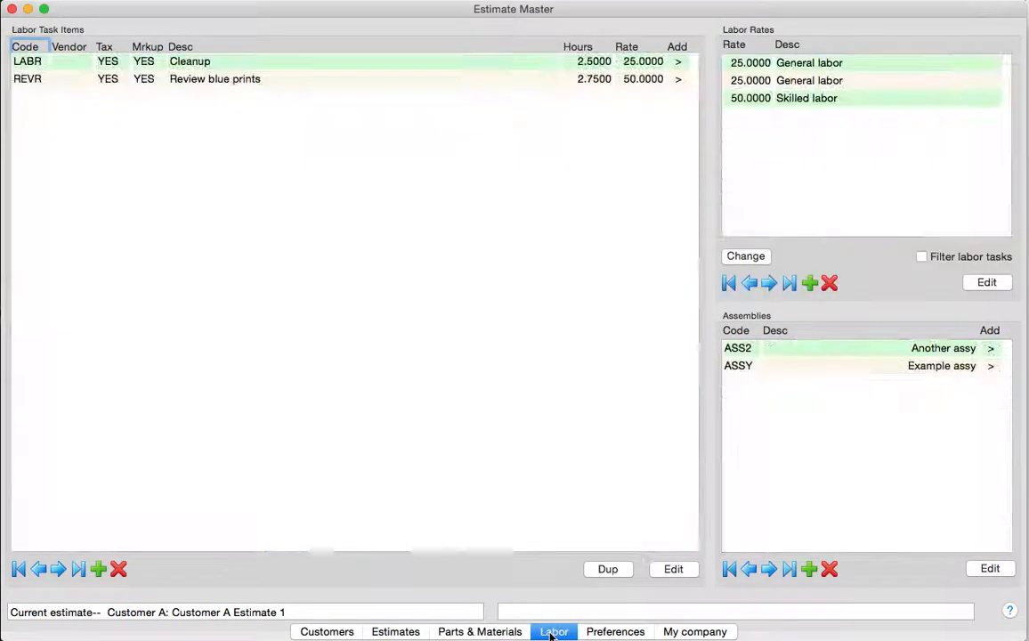
click(614, 632)
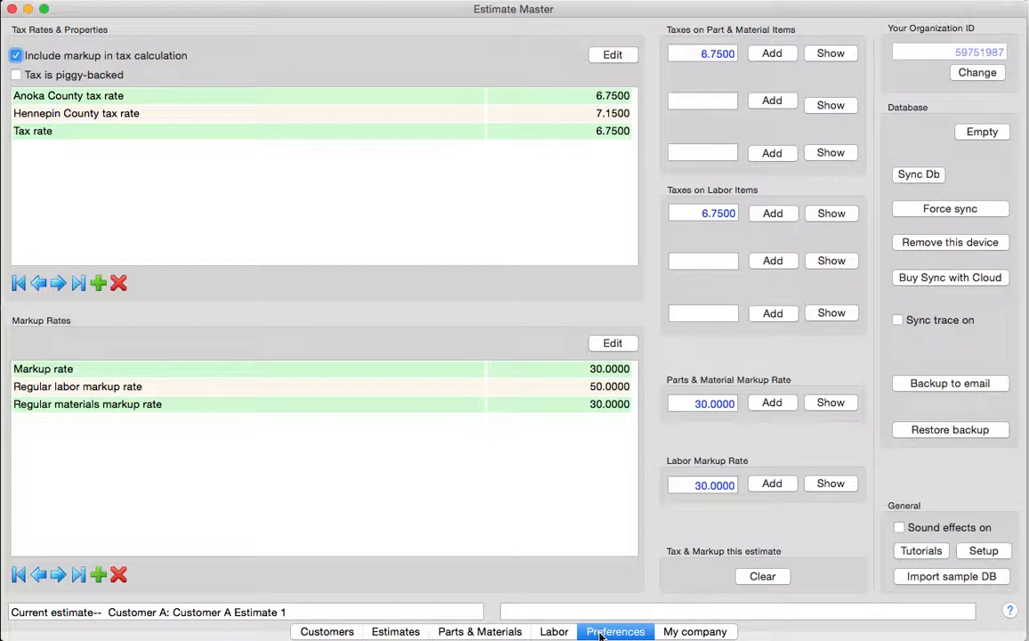
click(699, 632)
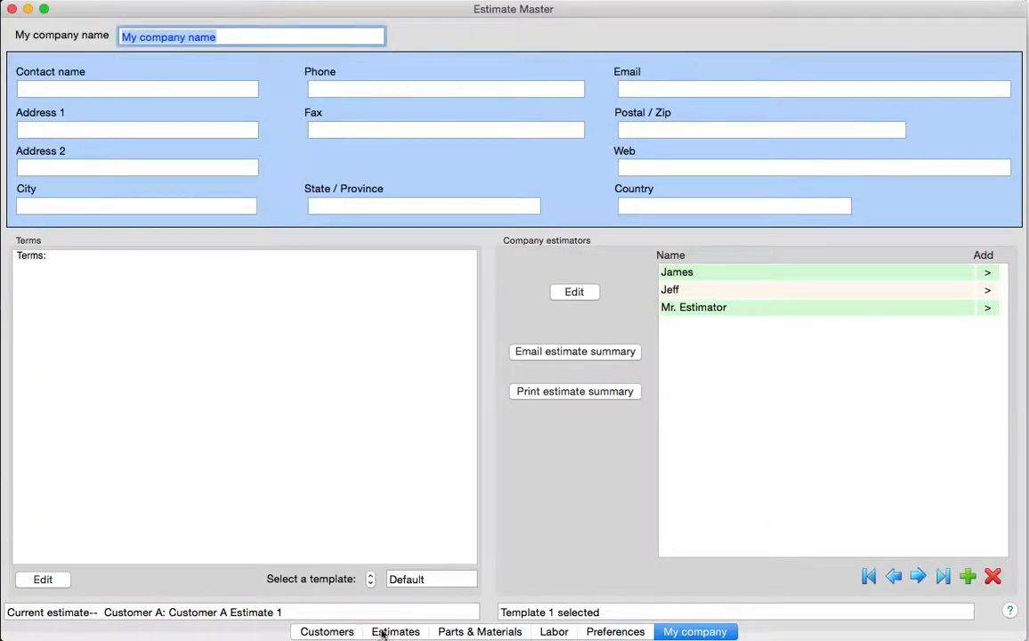
click(336, 631)
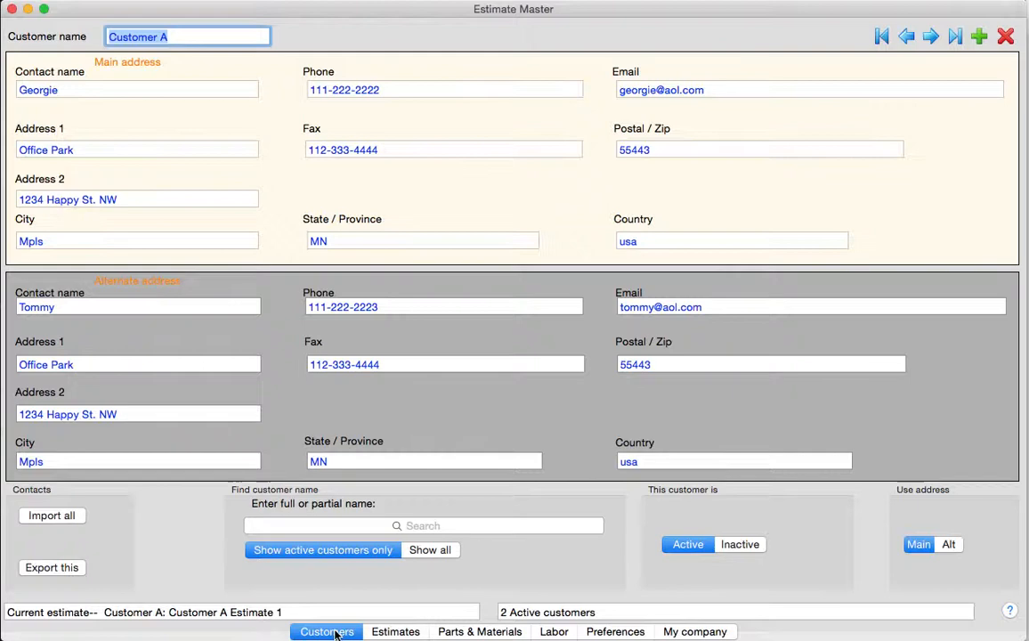
- Display the estimate items of Customer B's estimate project
click(396, 632)
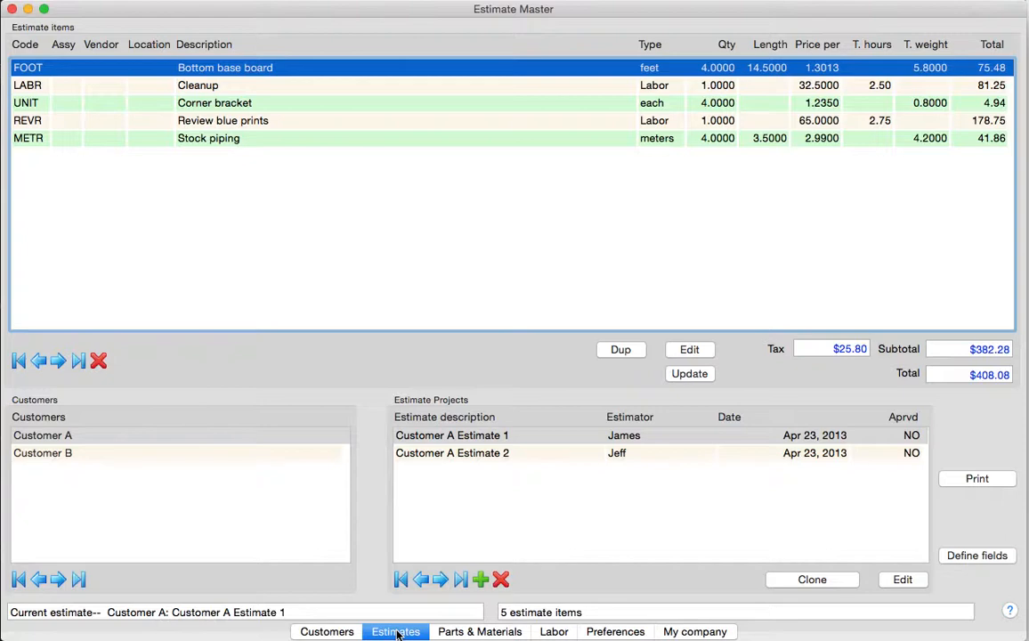
click(64, 454)
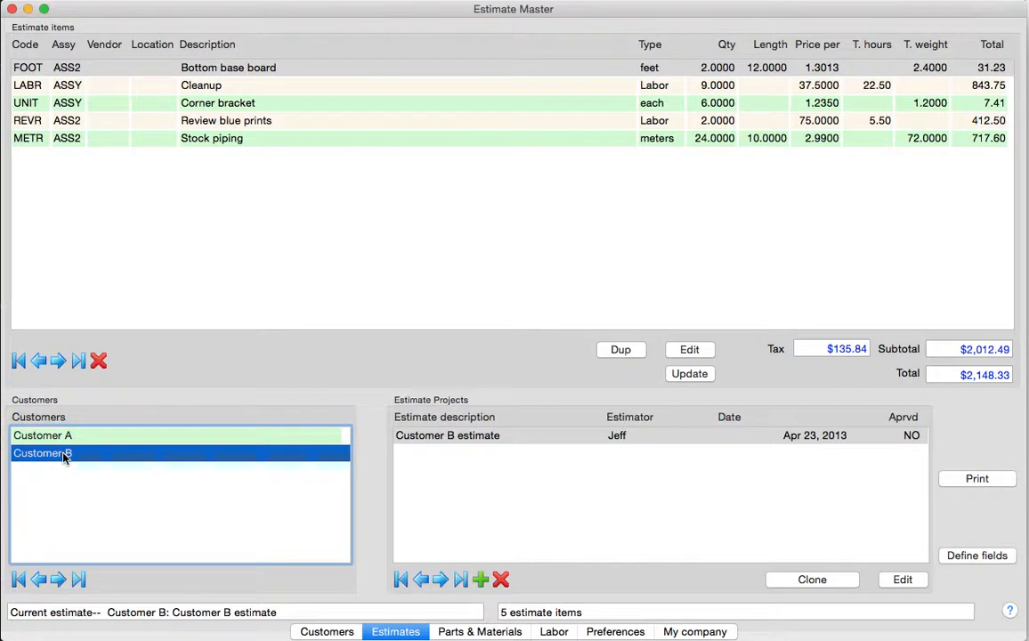
click(496, 436)
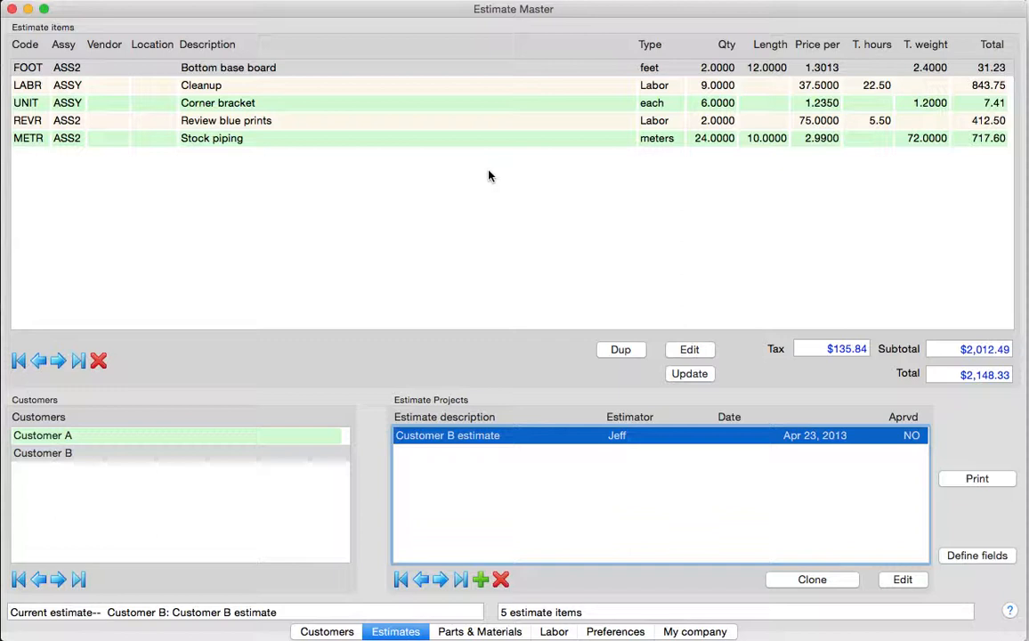
- Compare the items of Customer A Estimate 1 and Customer A Estimate 2, ending on Estimate 1
click(47, 436)
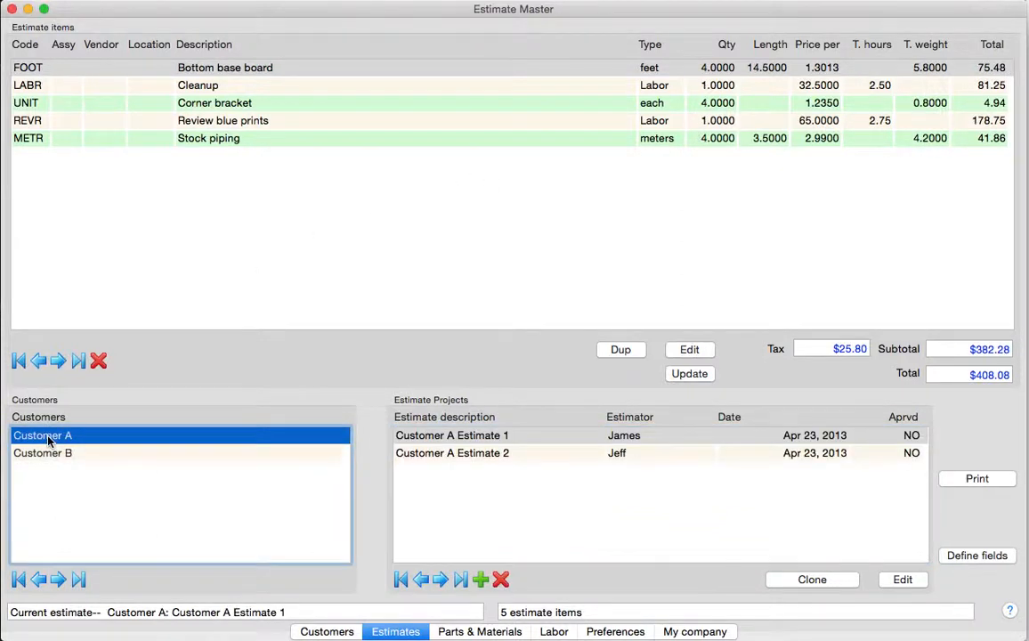
click(471, 454)
click(470, 435)
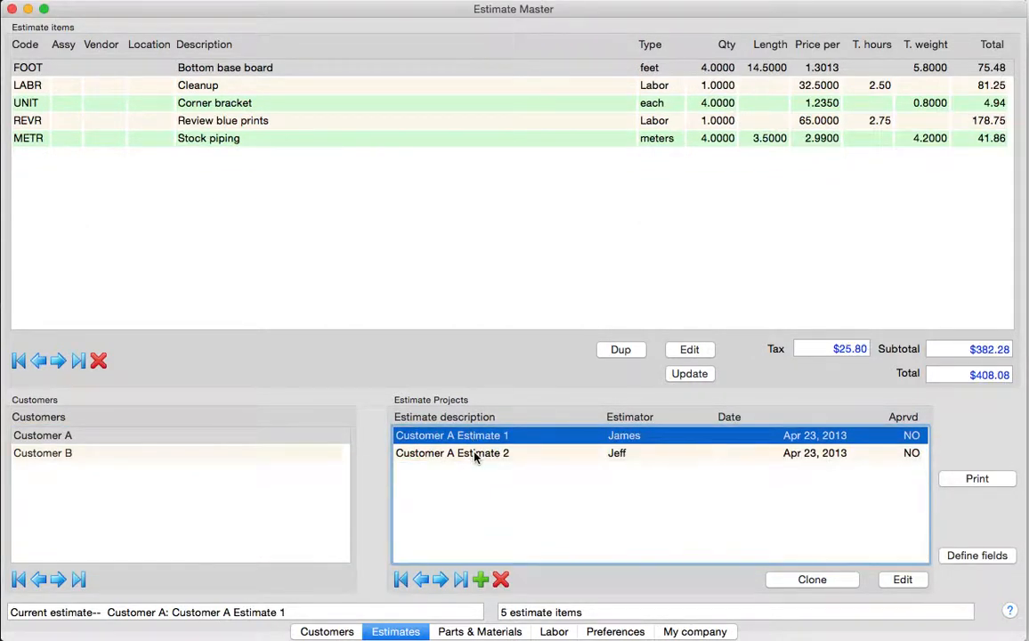
click(475, 455)
click(476, 436)
click(476, 455)
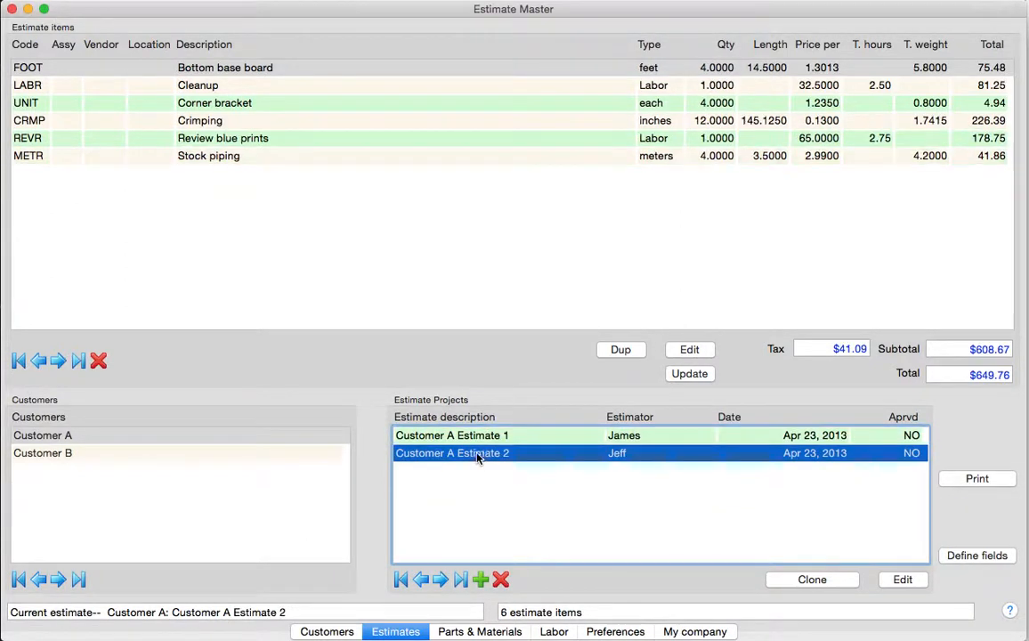
click(479, 436)
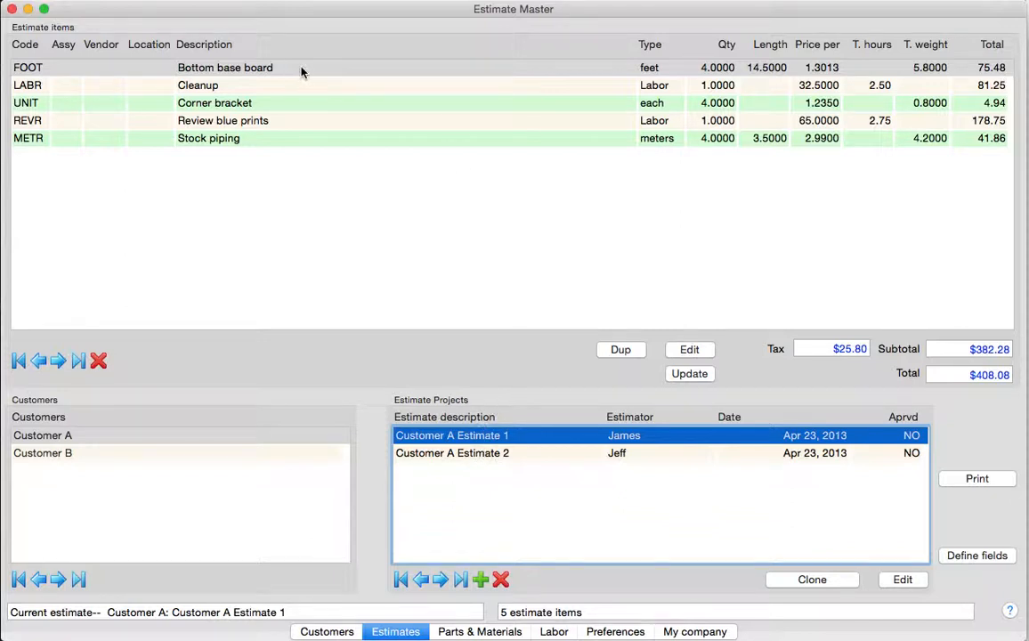
- Review which estimate fields are used on screen and in printing, leaving the field definitions as they are
click(984, 556)
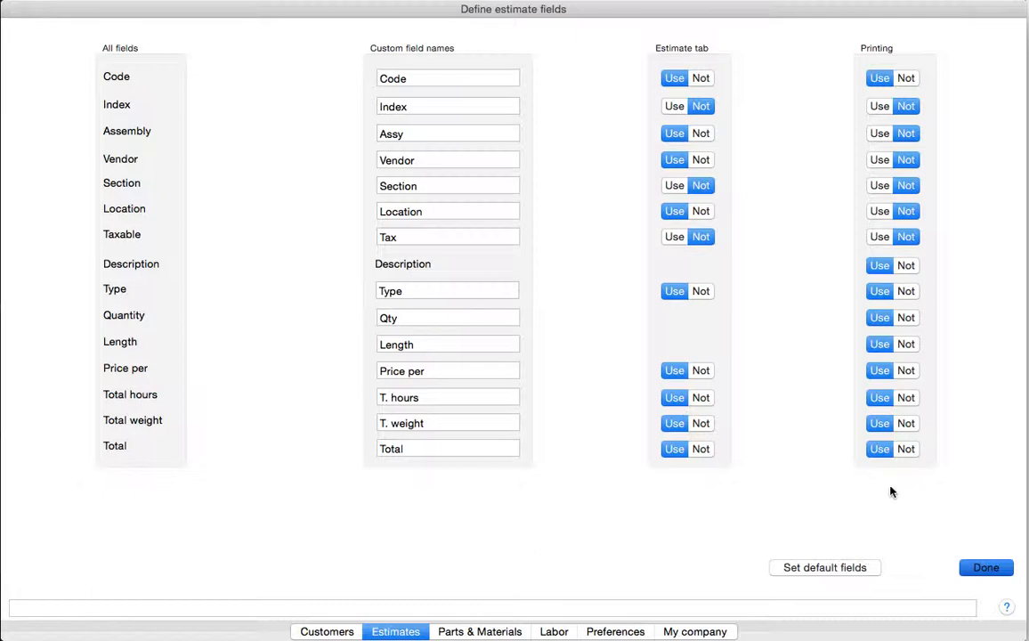
click(1003, 573)
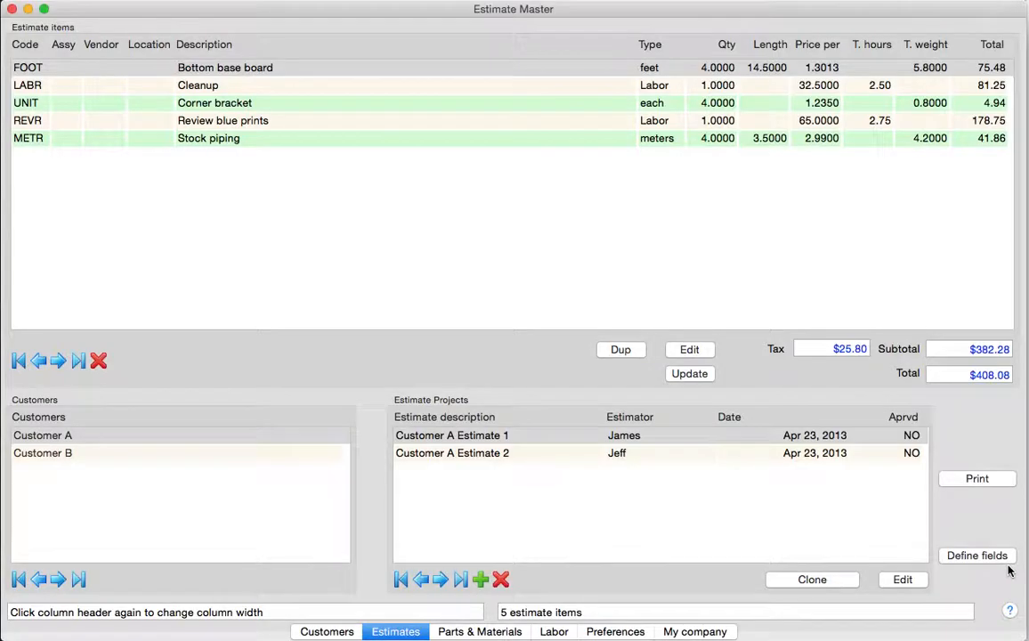
- Preview the printout of Customer A Estimate 1 from header to terms and return to the print text
click(979, 480)
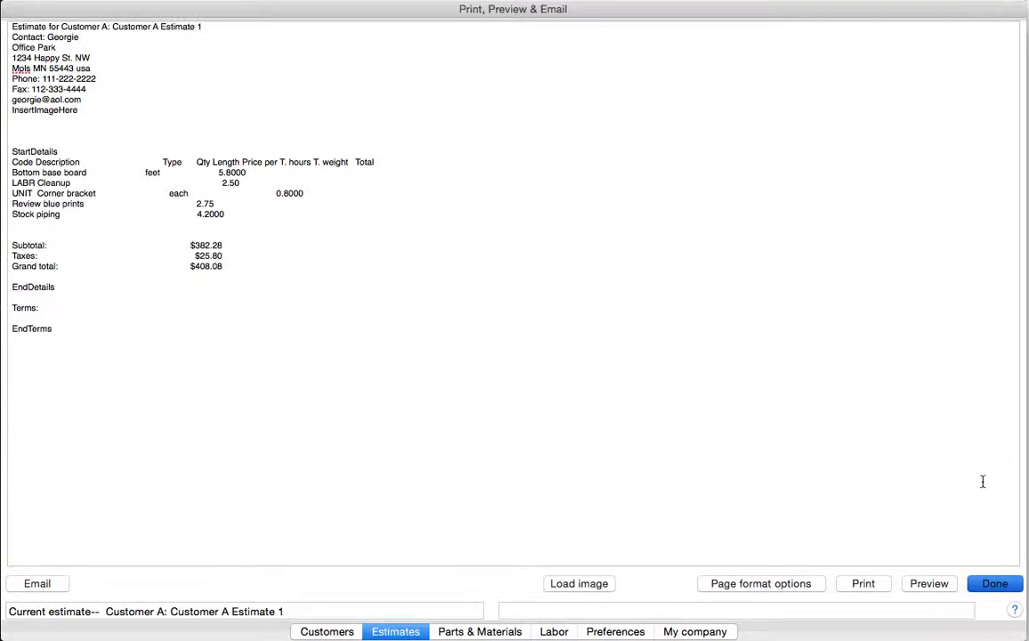
click(939, 584)
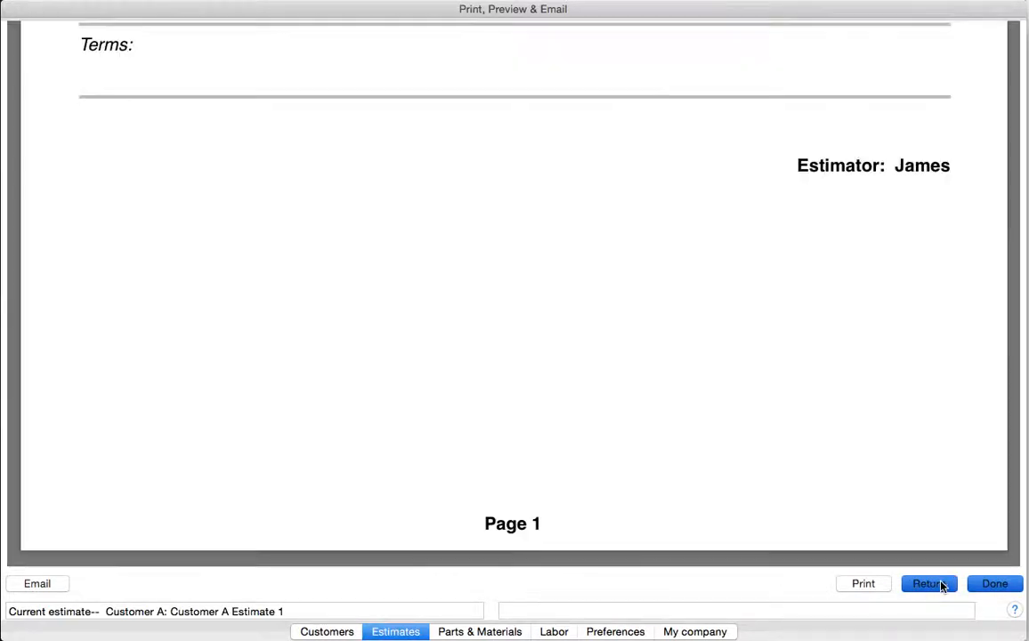
scroll(850, 427, up, 10)
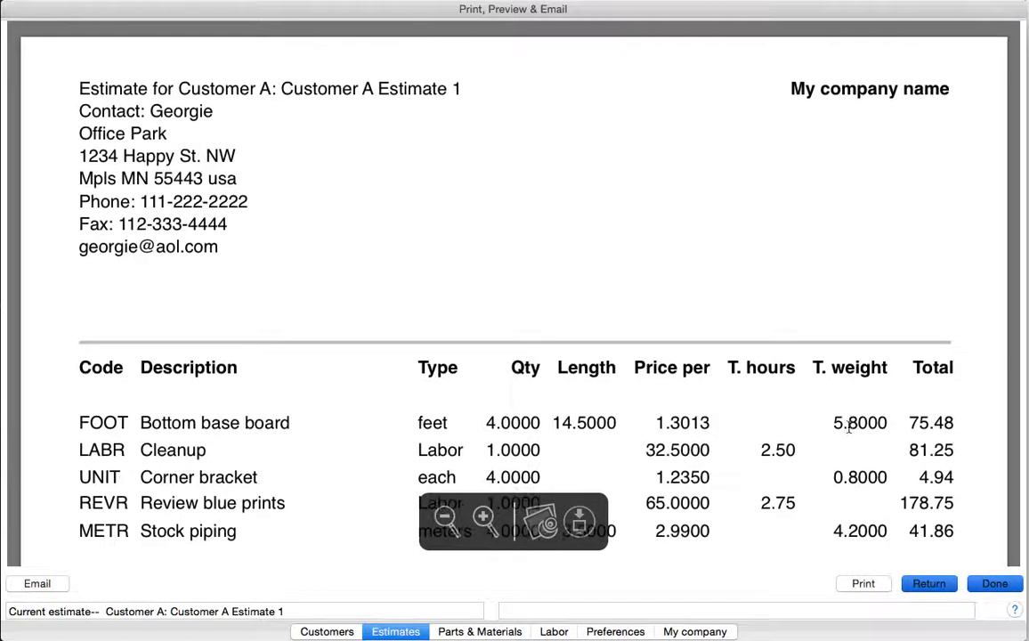
scroll(860, 449, down, 5)
scroll(860, 449, down, 3)
click(928, 583)
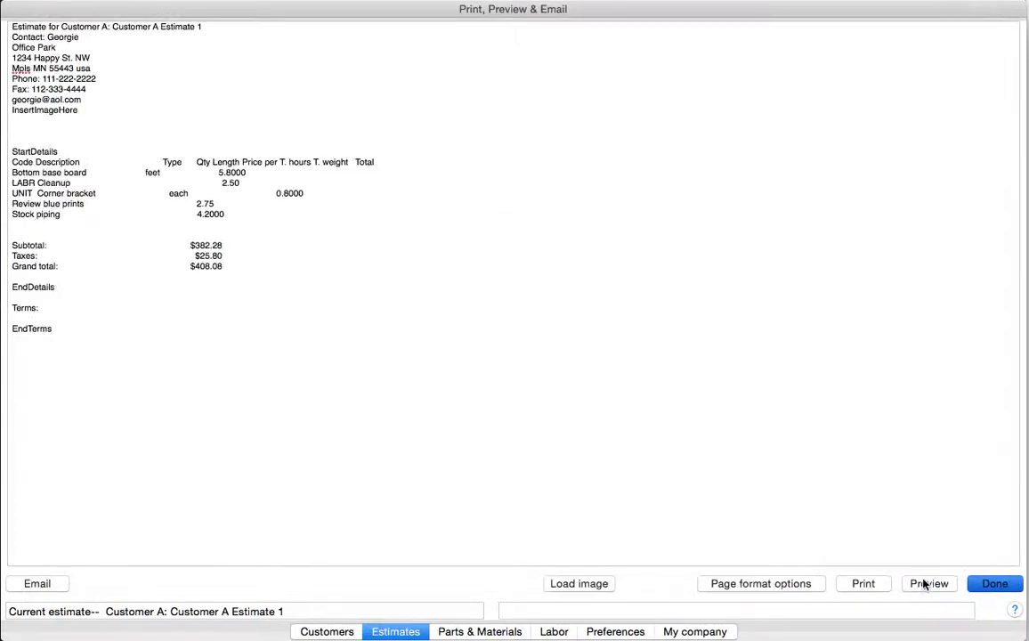
- Choose a company logo image from the Documents folder as the header logo in the page format options
click(762, 585)
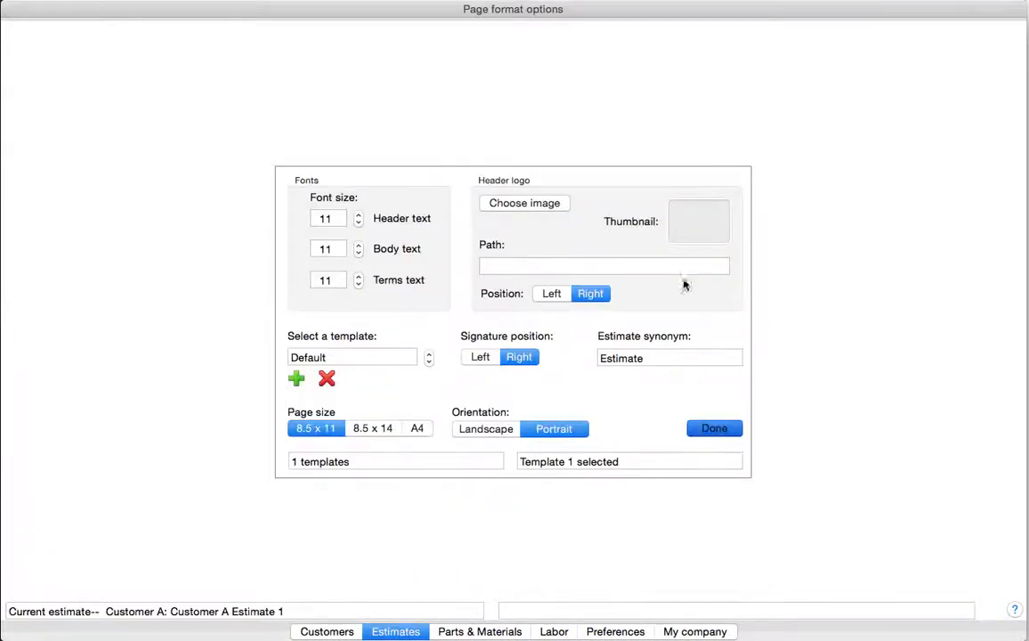
click(546, 205)
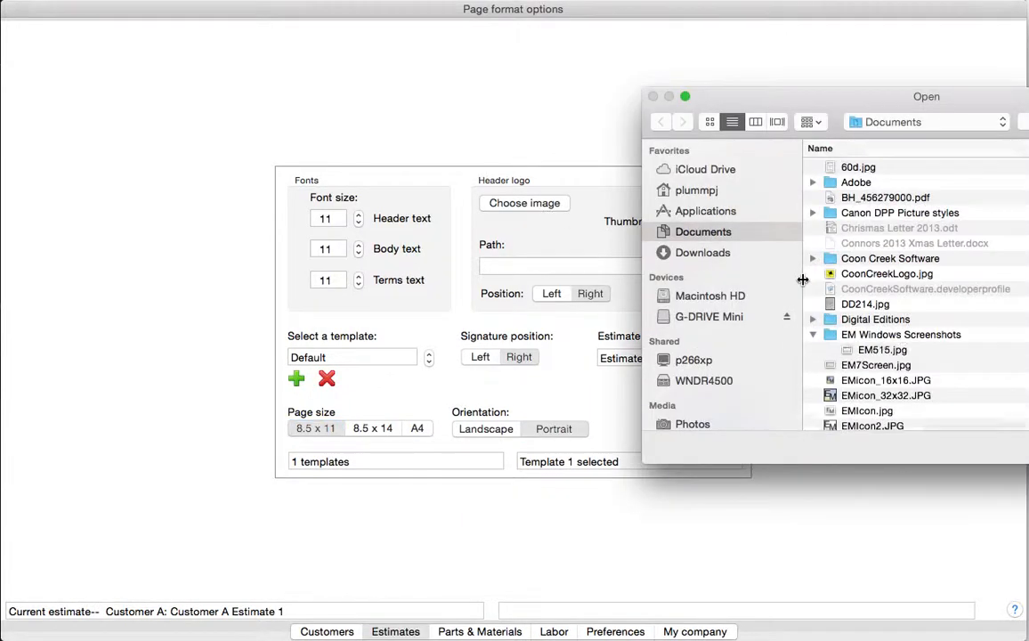
scroll(845, 301, down, 10)
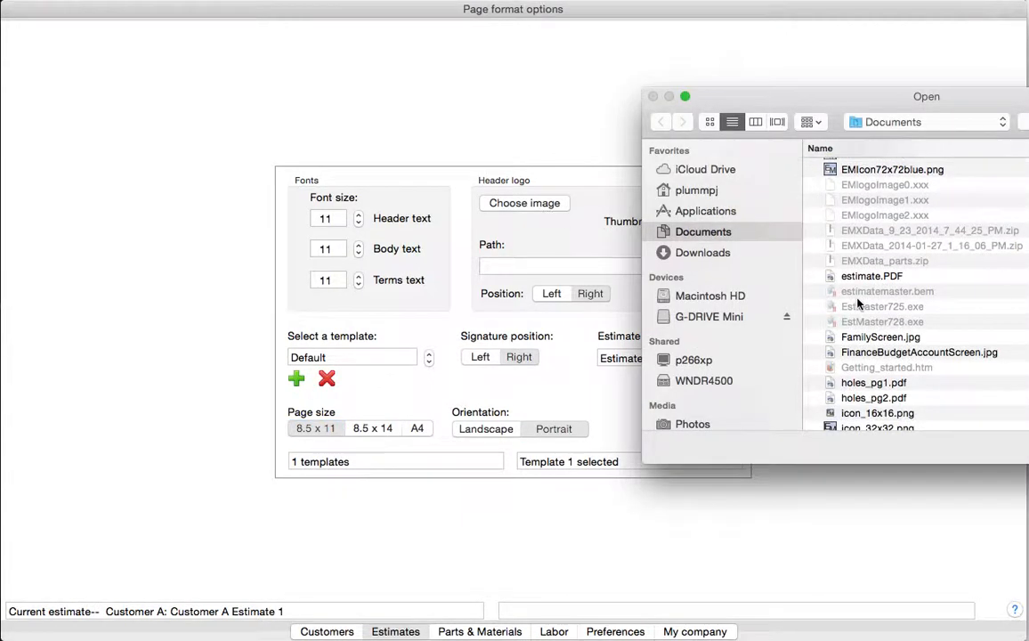
scroll(857, 304, down, 10)
click(872, 407)
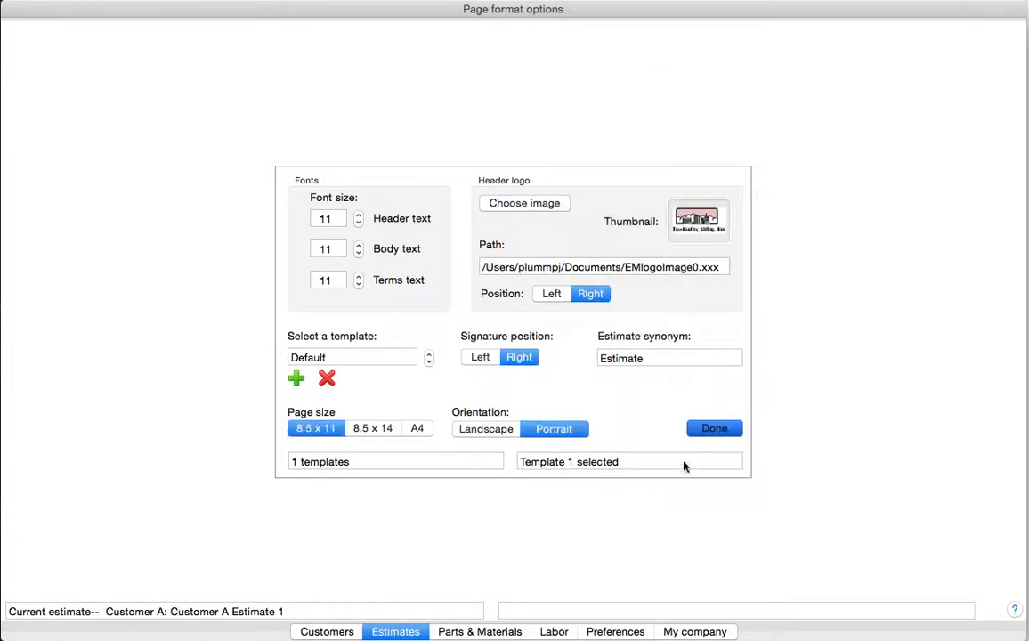
click(717, 431)
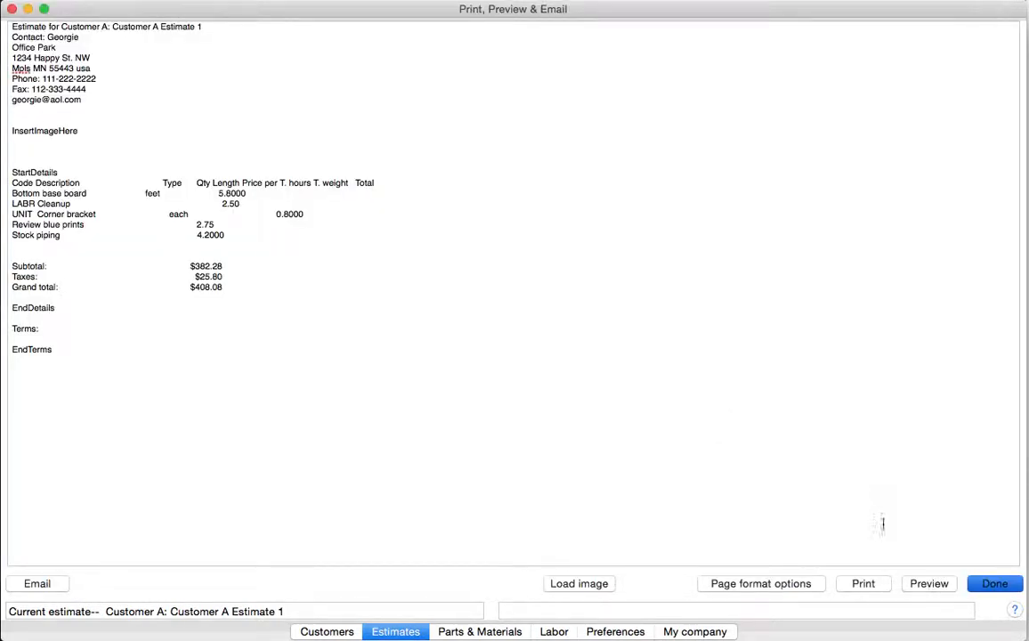
- Check the logo and layout of Customer A Estimate 1 in the print preview, then return to the print text
click(927, 584)
scroll(836, 427, up, 10)
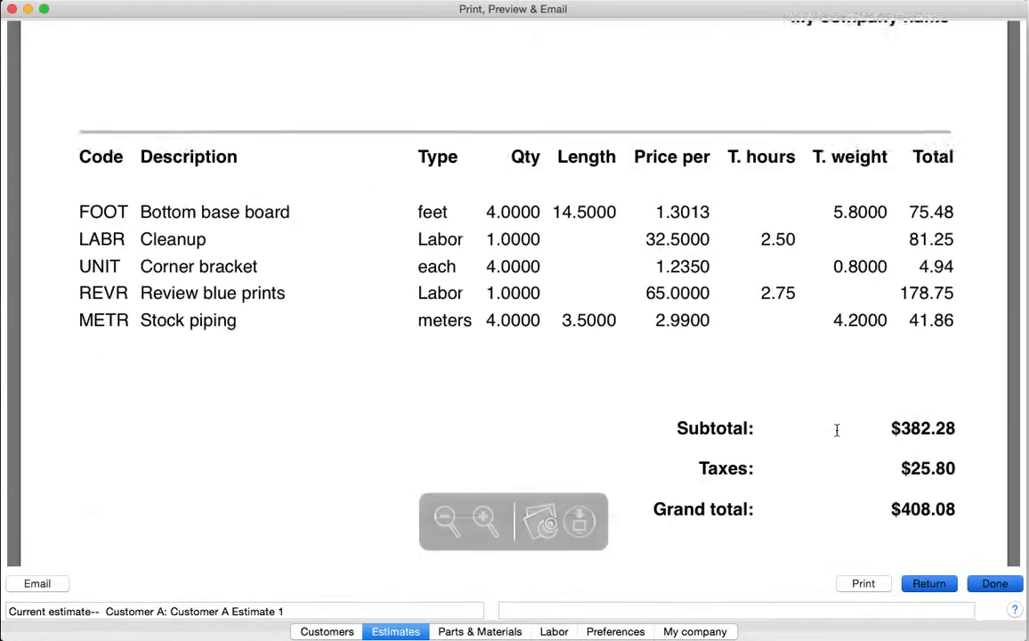
scroll(835, 429, down, 10)
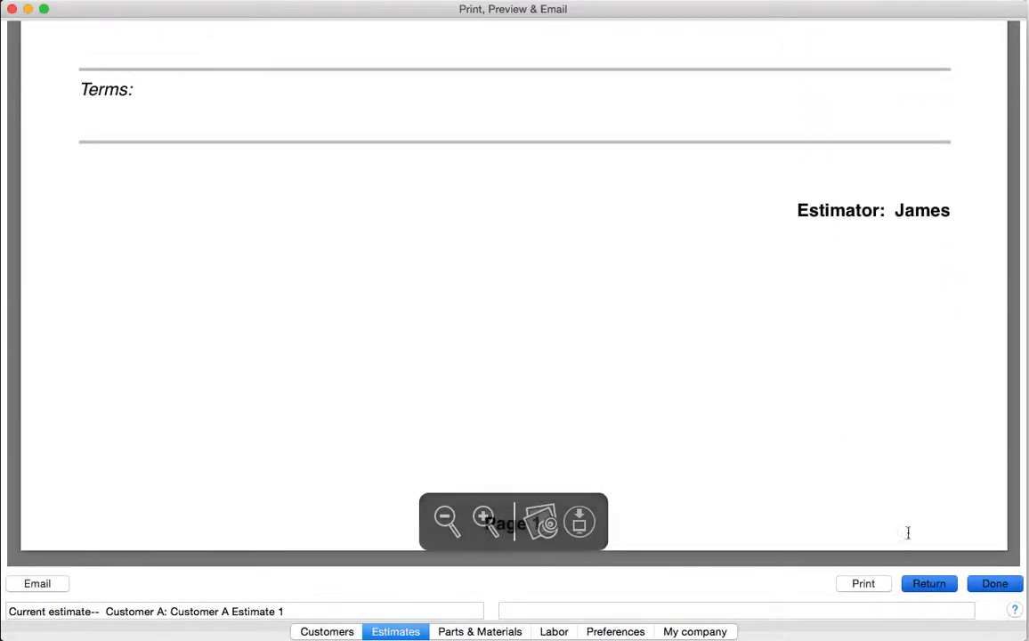
click(930, 585)
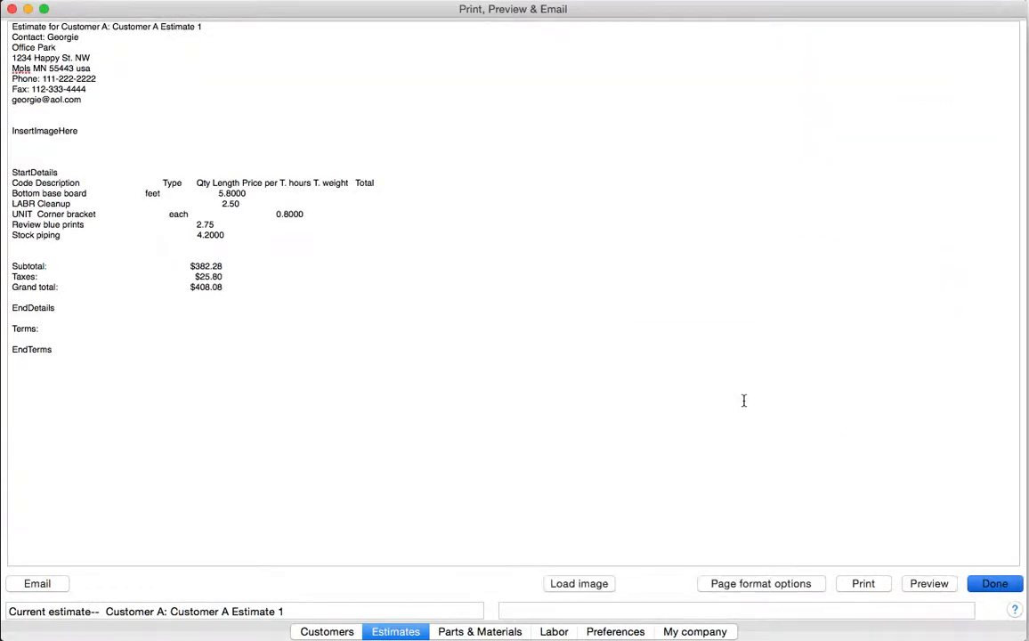
- Review the page format options once more and go back to the estimate items list
click(756, 584)
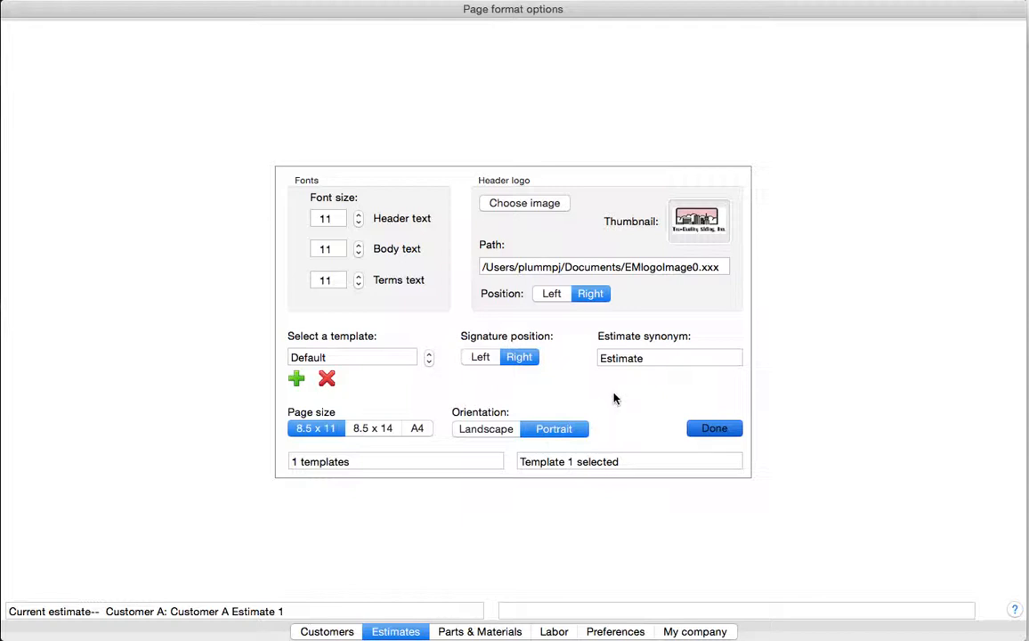
click(712, 430)
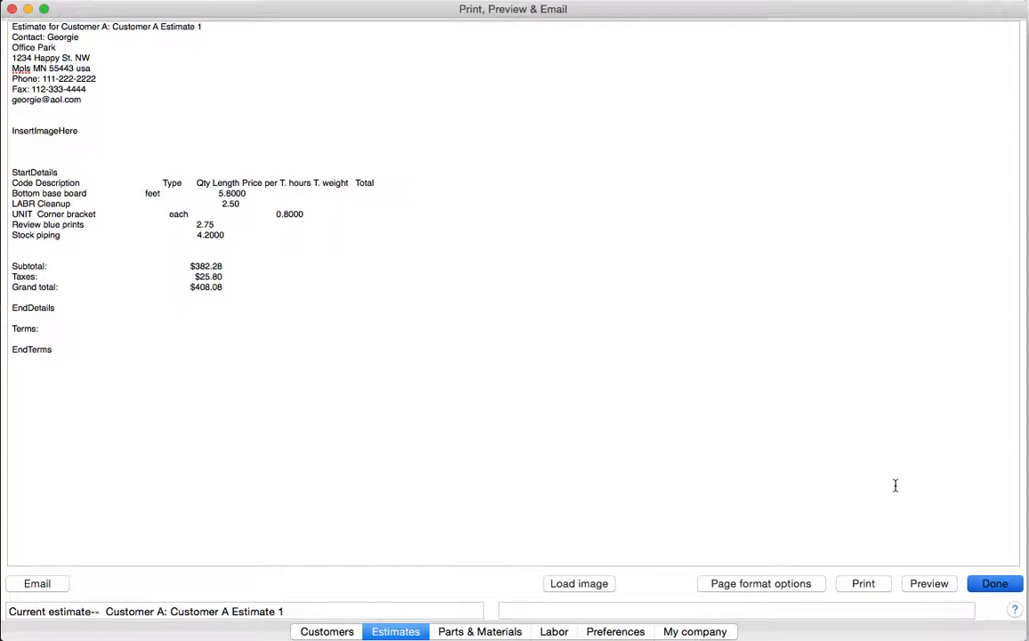
click(995, 583)
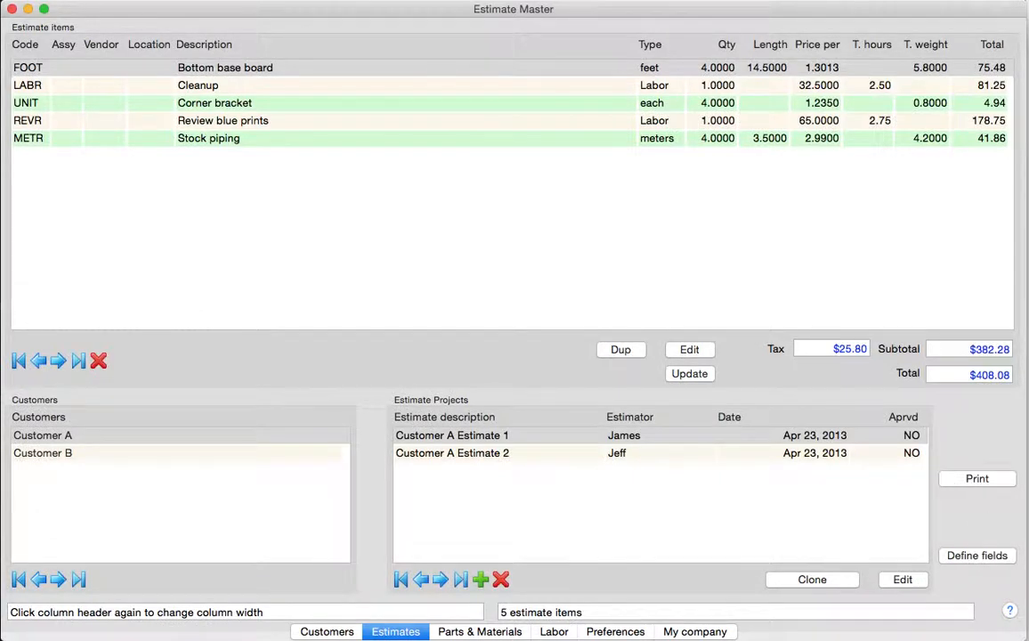
- Open the unit type definitions for parts and materials and reset them to the default fields
click(481, 632)
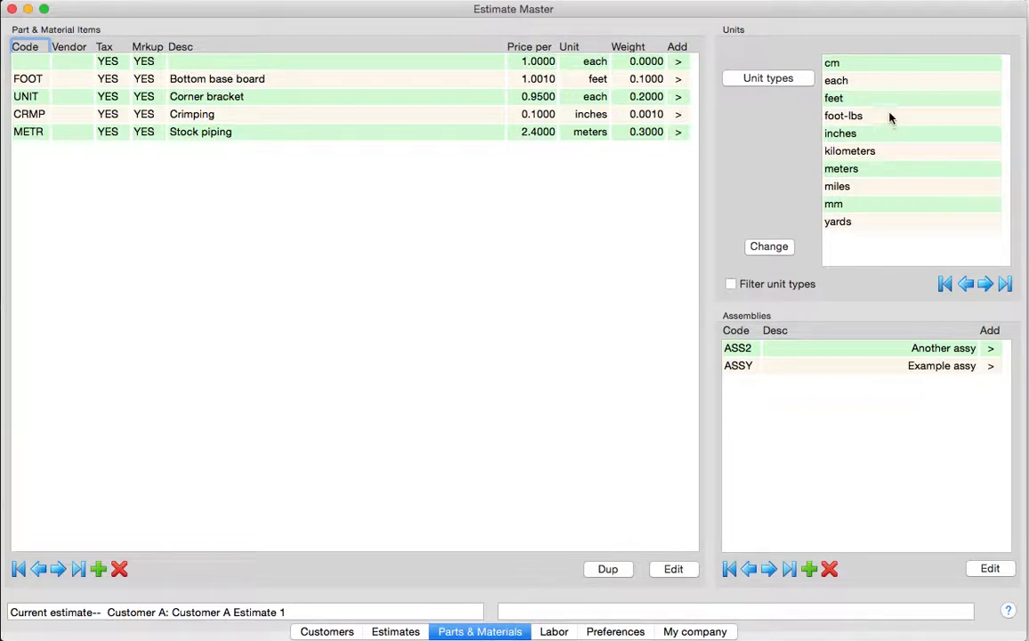
click(779, 79)
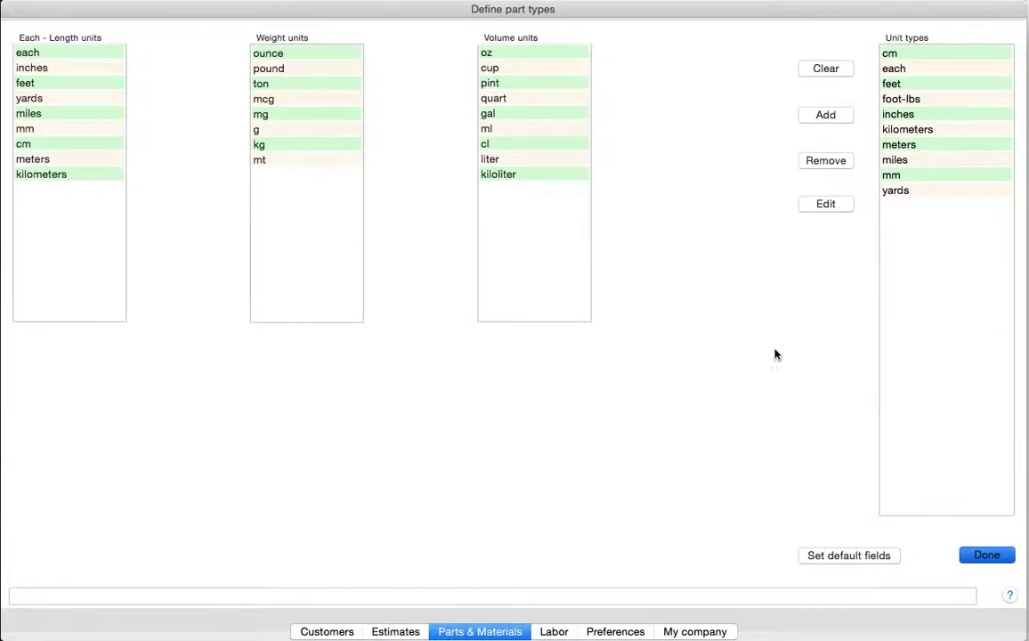
click(850, 557)
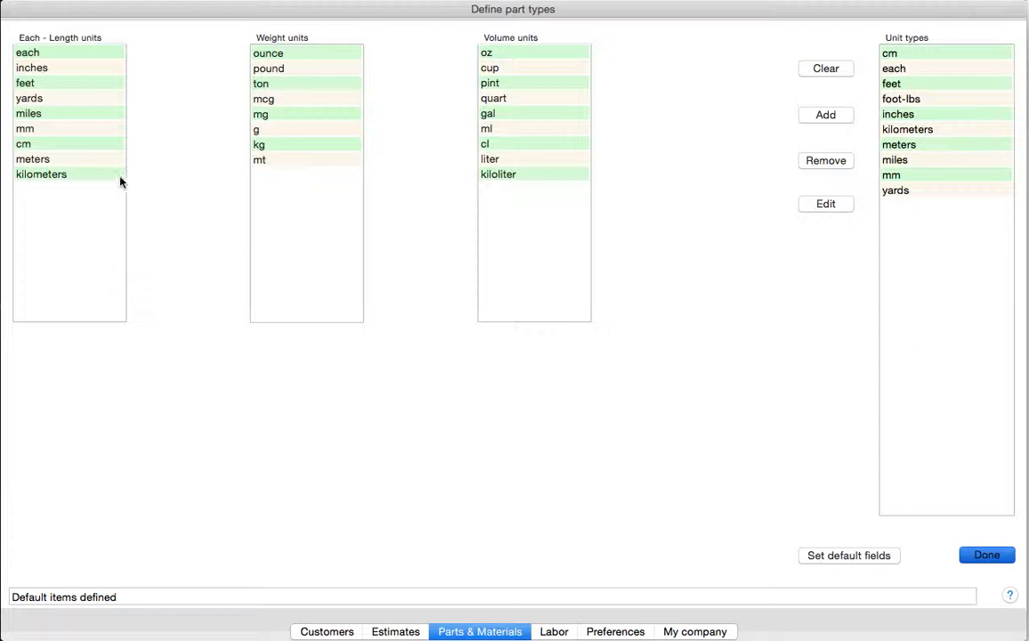
- Review the length and weight unit choices, such as feet and pound, and close the part type definitions
click(32, 84)
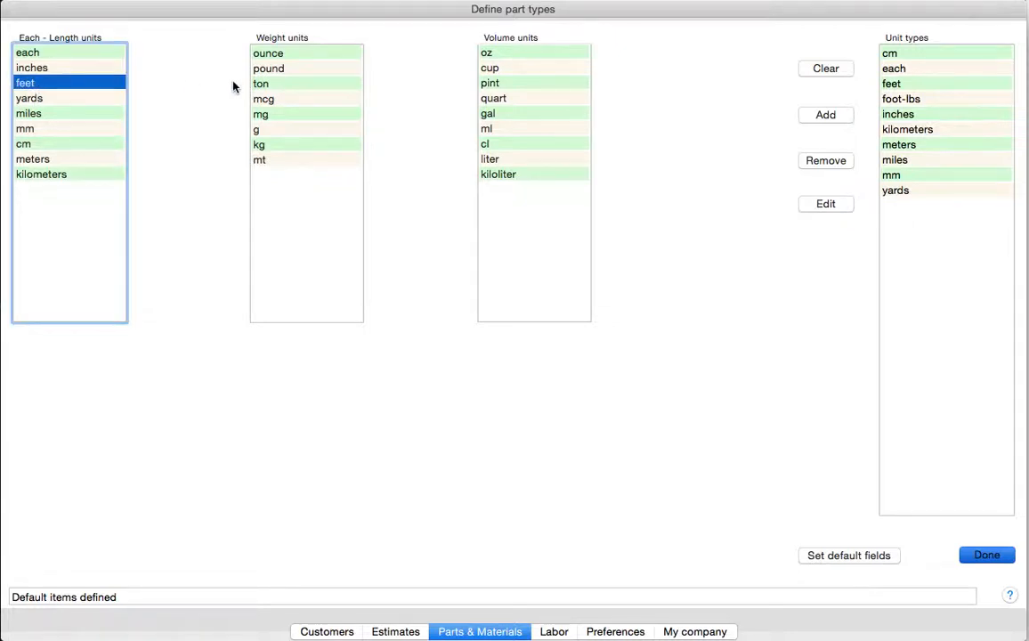
click(260, 71)
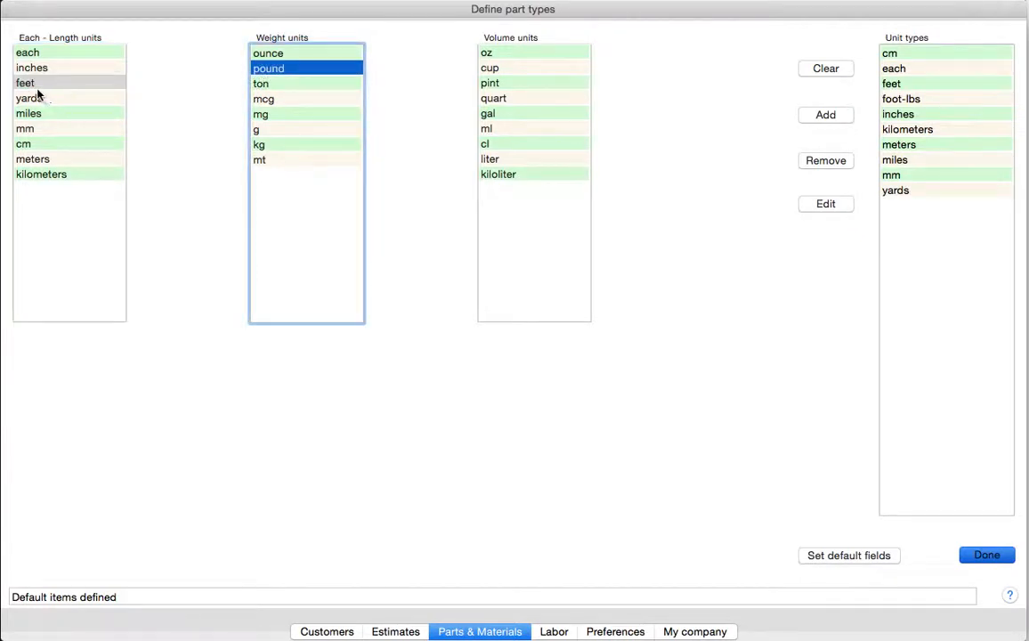
click(75, 85)
click(267, 71)
click(988, 555)
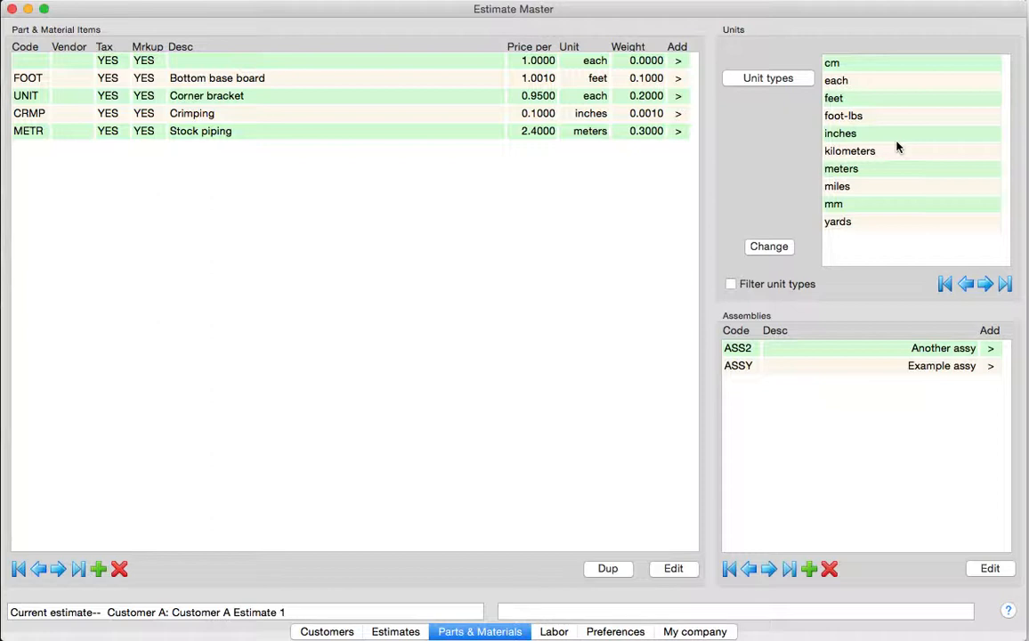
- Add a new part item with the unit each and try to enter "code" as its code and "description" as its description
click(854, 82)
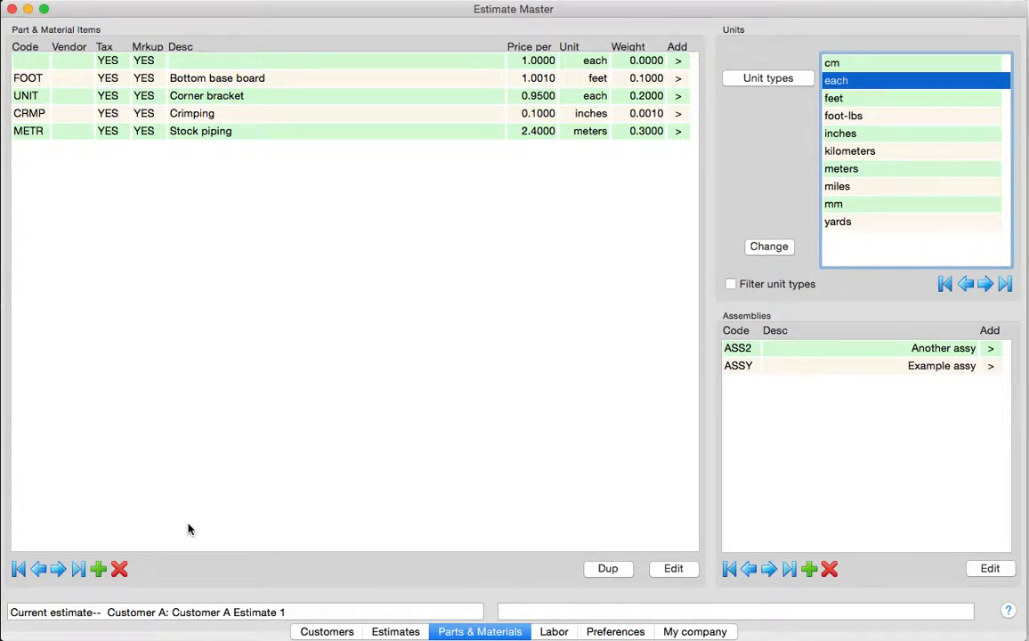
click(98, 569)
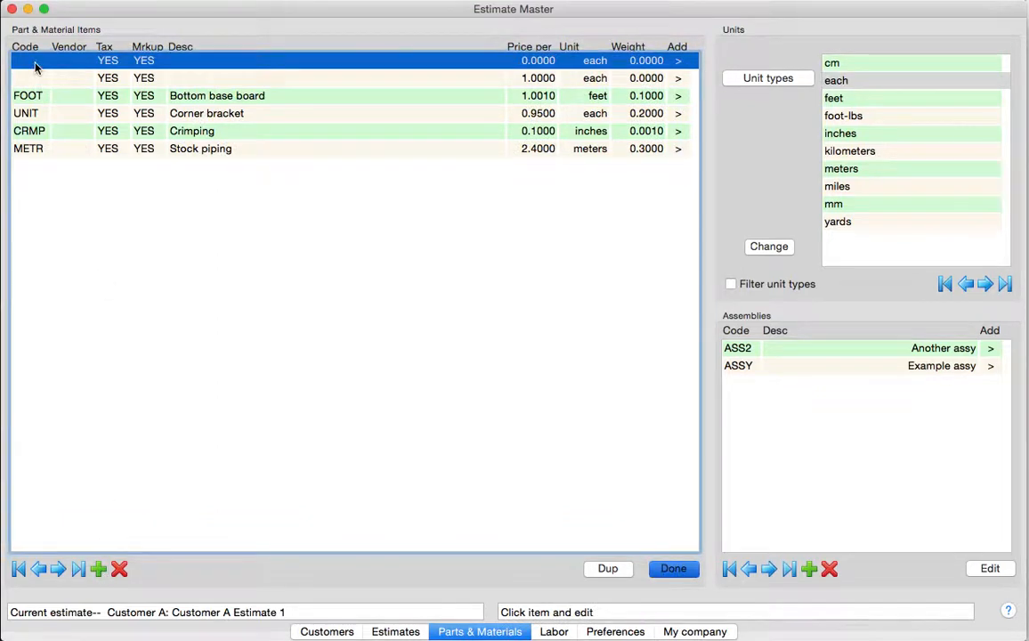
click(36, 61)
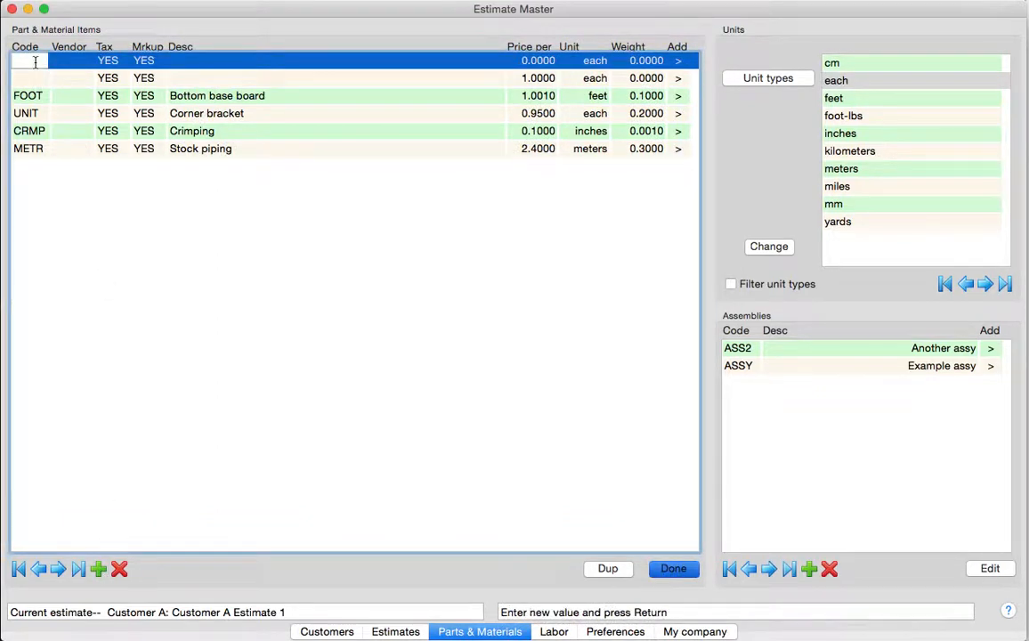
text(cd)
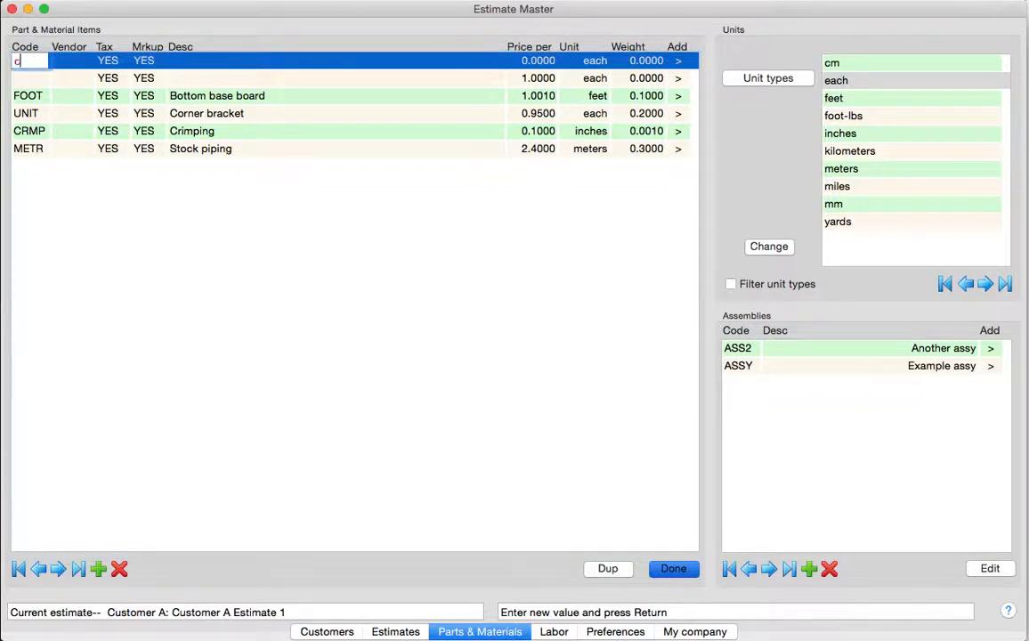
key(BackSpace)
key(BackSpace)
text(code)
click(189, 61)
click(189, 60)
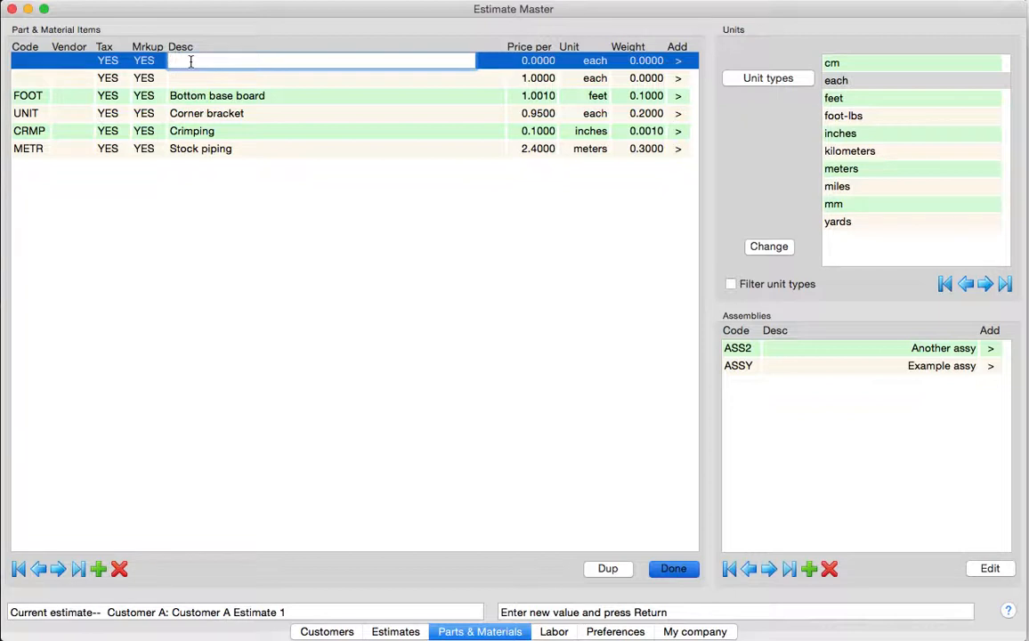
text(description)
- Set the new part item's price per unit to 1 and finish editing the parts list
click(541, 61)
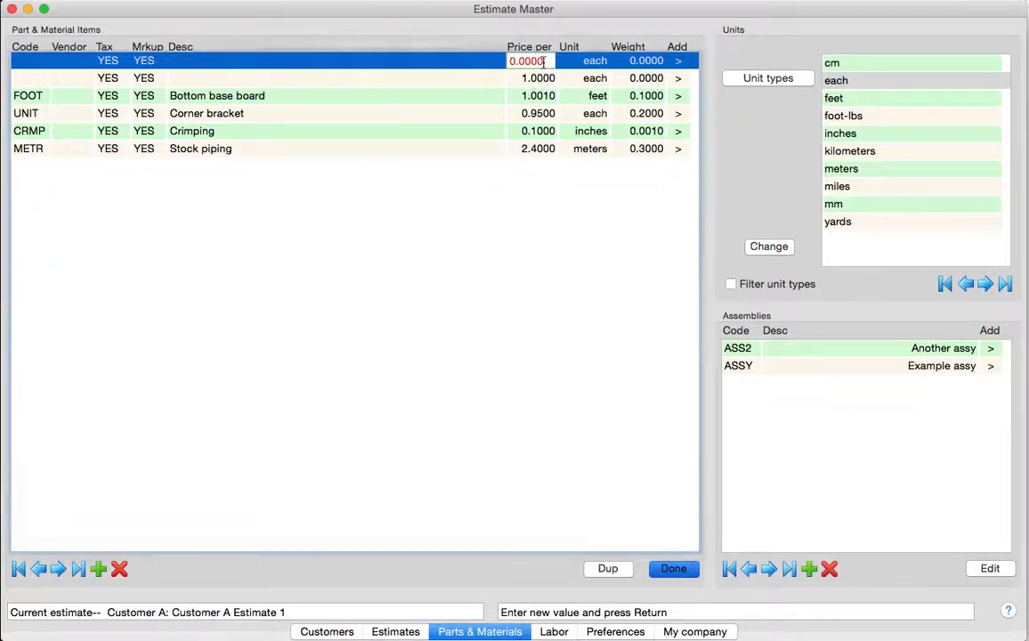
key(BackSpace)
key(BackSpace)
key(BackSpace)
key(BackSpace)
key(BackSpace)
key(BackSpace)
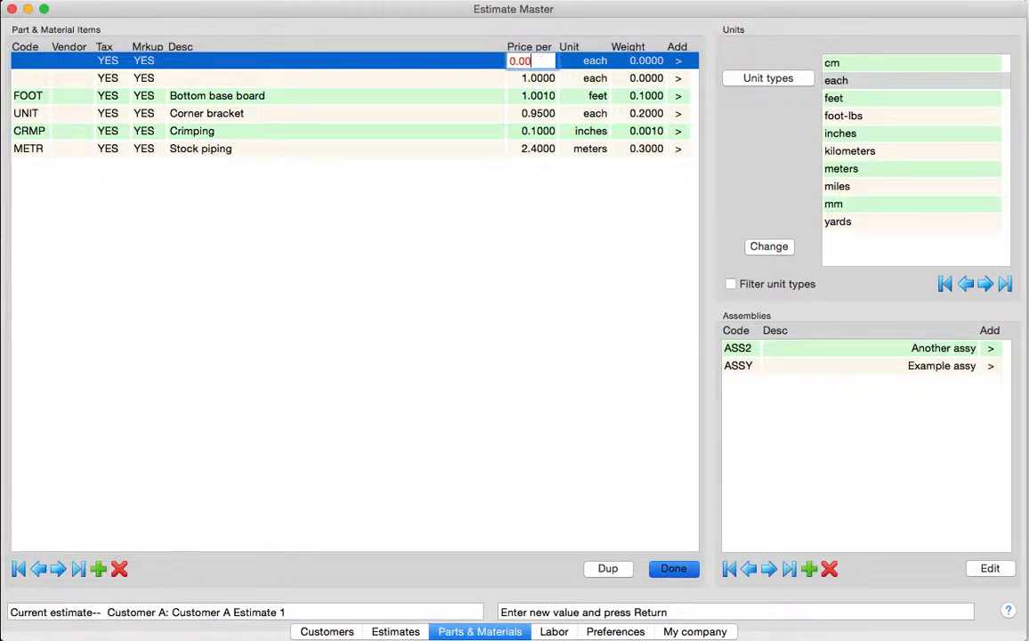
text(1)
click(676, 569)
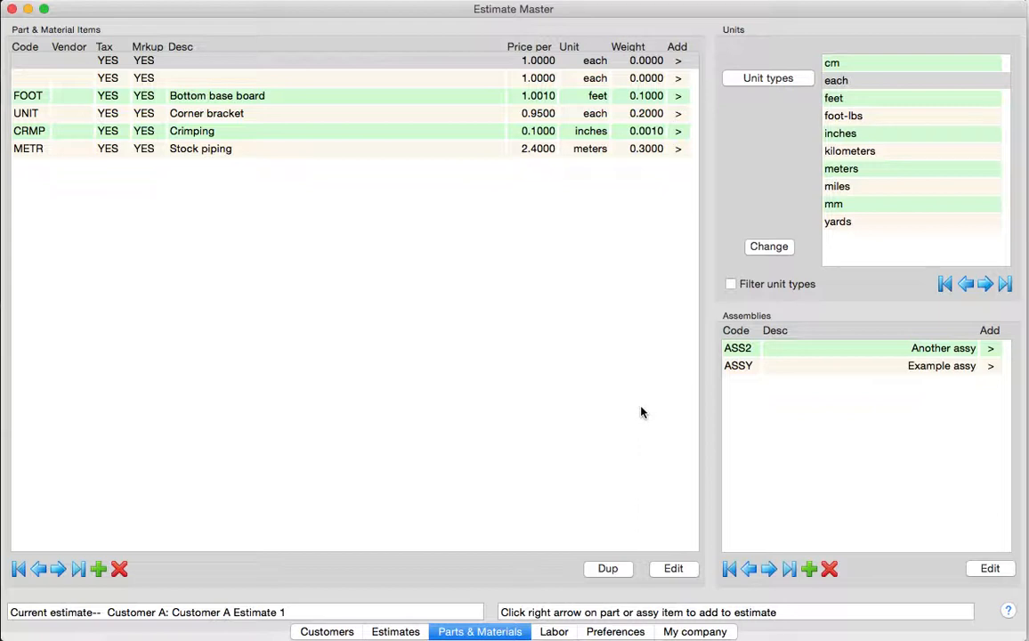
- Review the labor task items and labor rates, comparing them with the part and material items
click(555, 632)
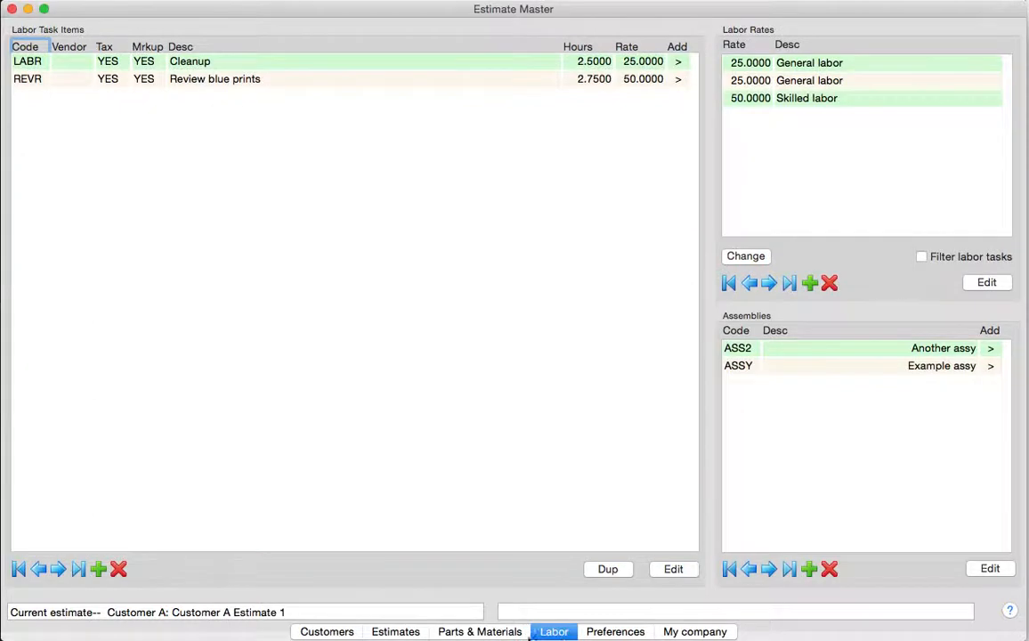
click(497, 632)
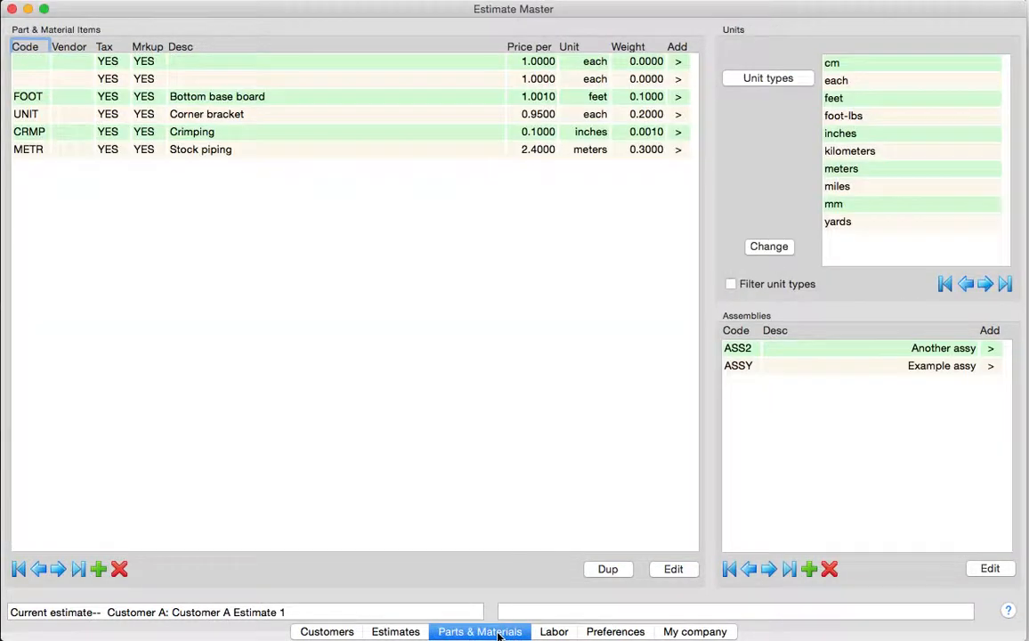
click(547, 632)
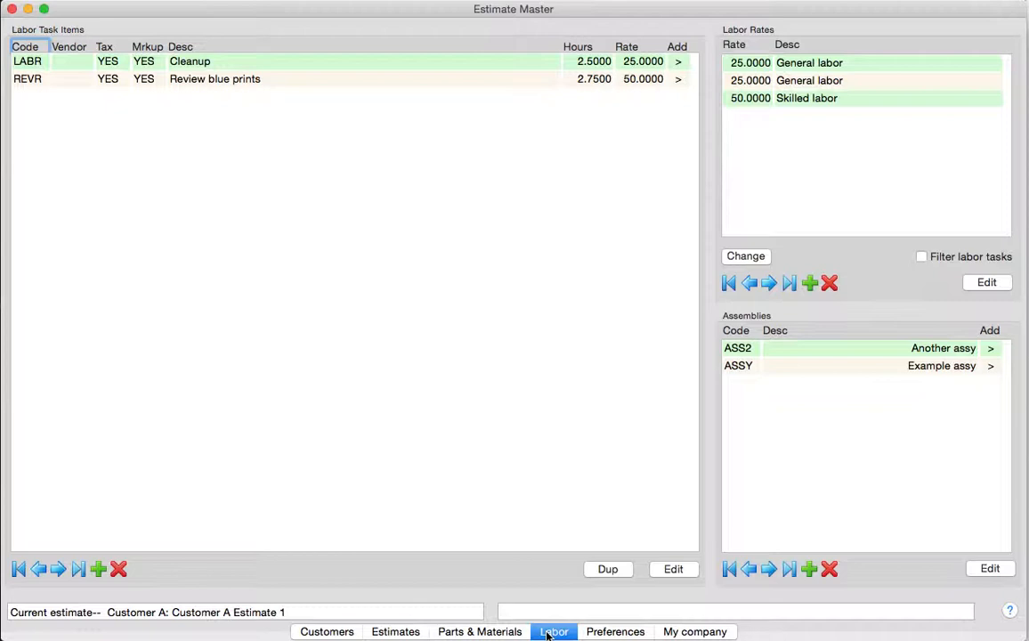
click(812, 70)
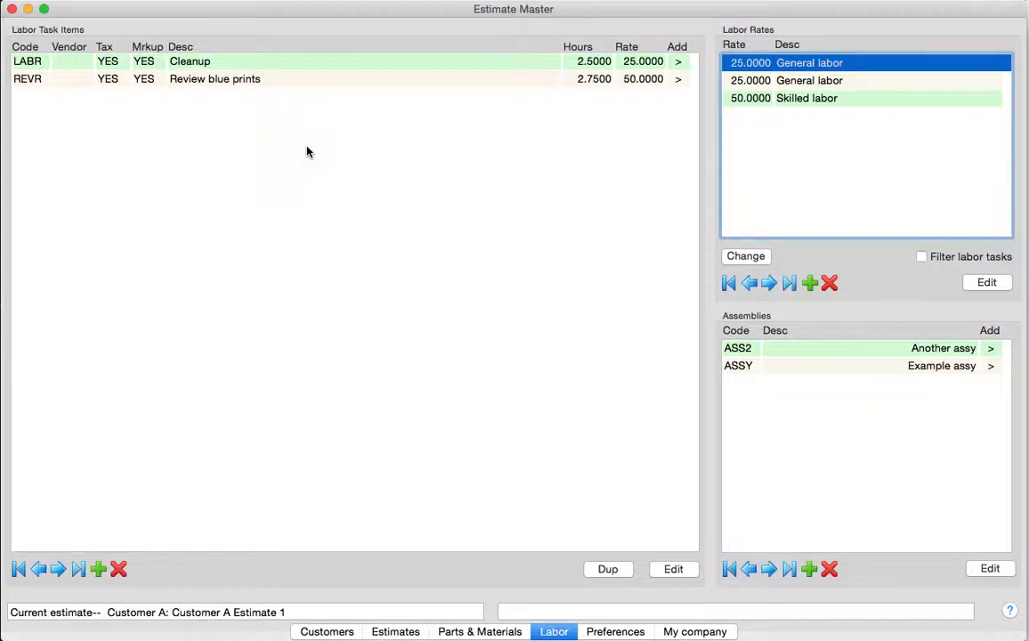
click(508, 632)
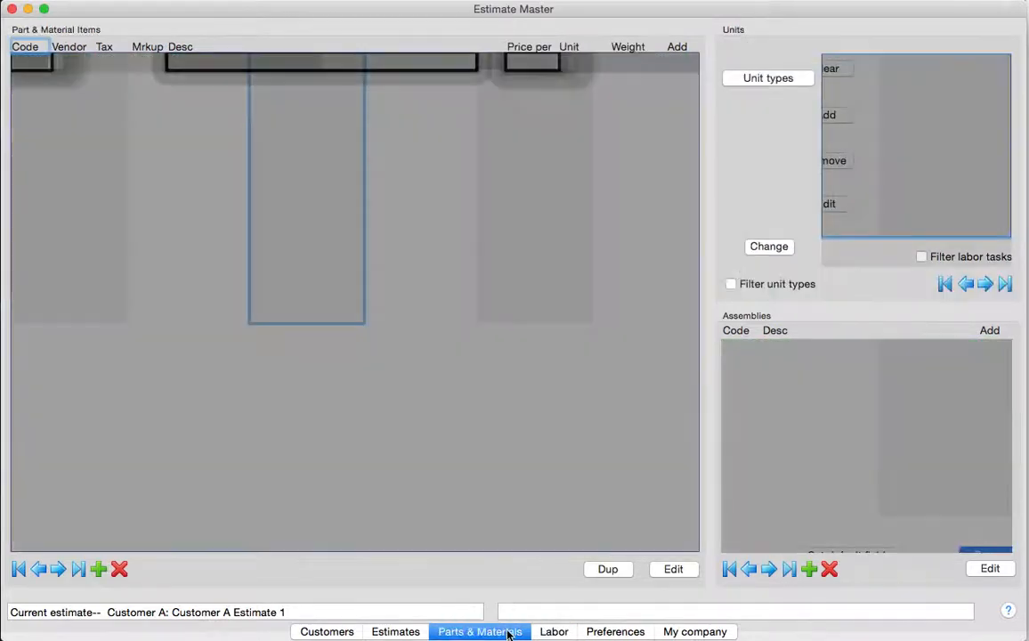
click(554, 630)
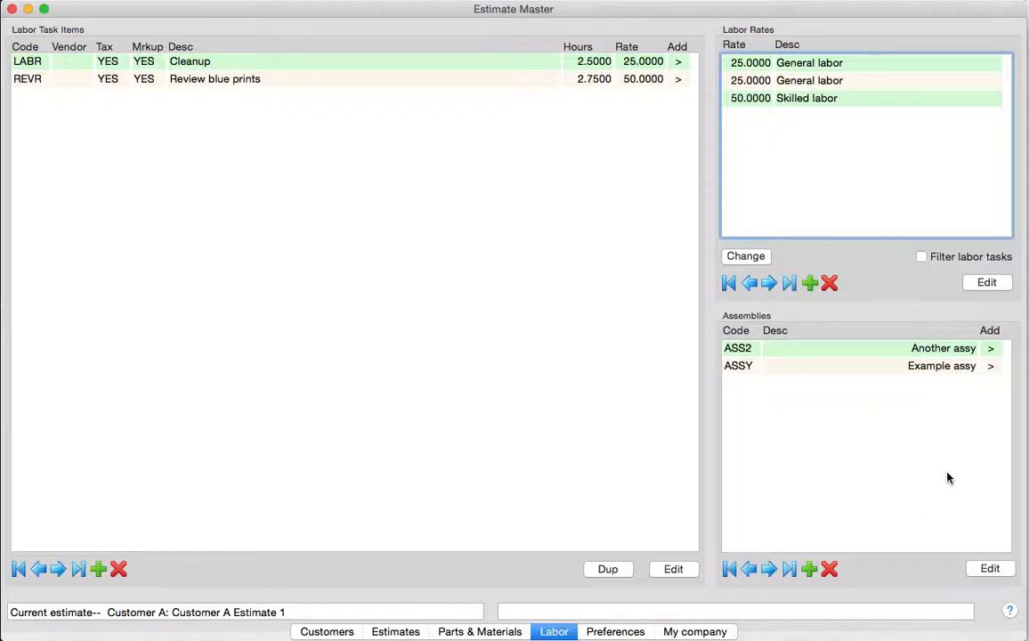
click(504, 635)
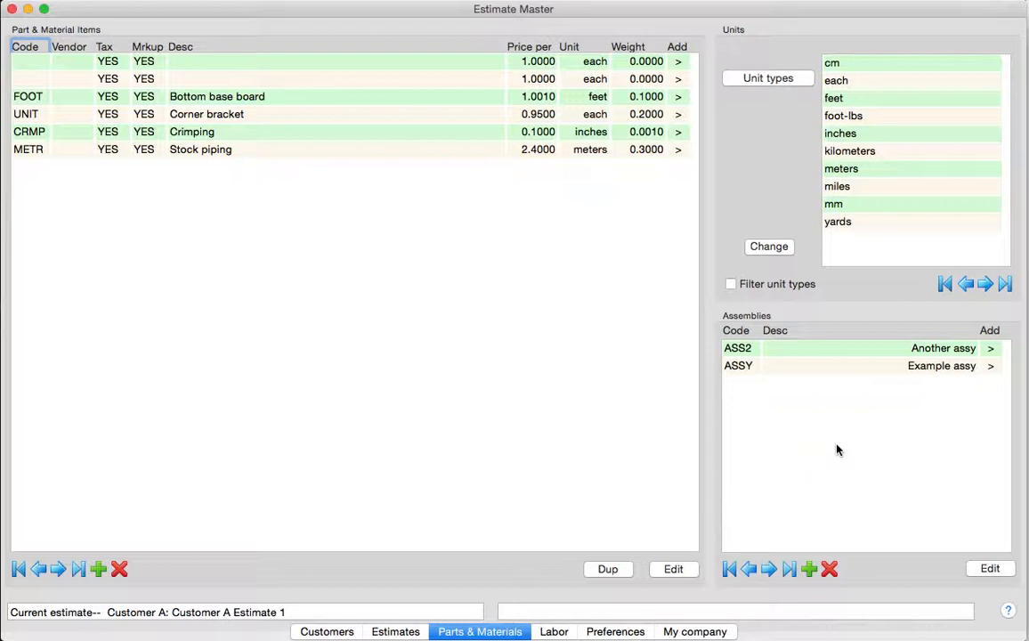
click(554, 631)
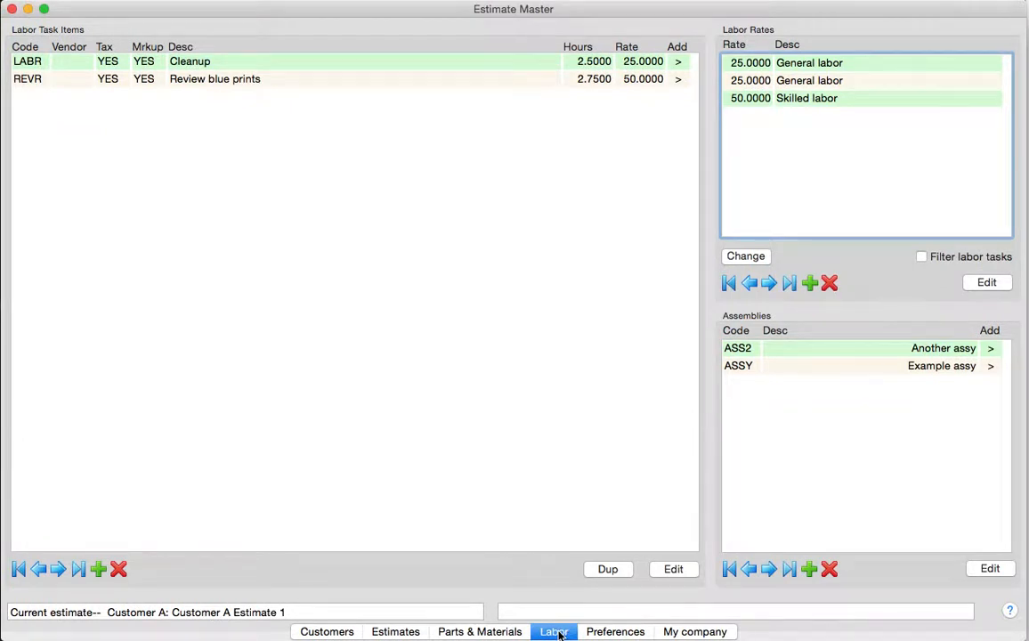
- Examine the contents of assemblies ASSY and ASS2 in assembly editing mode, and close the editing mode
click(988, 568)
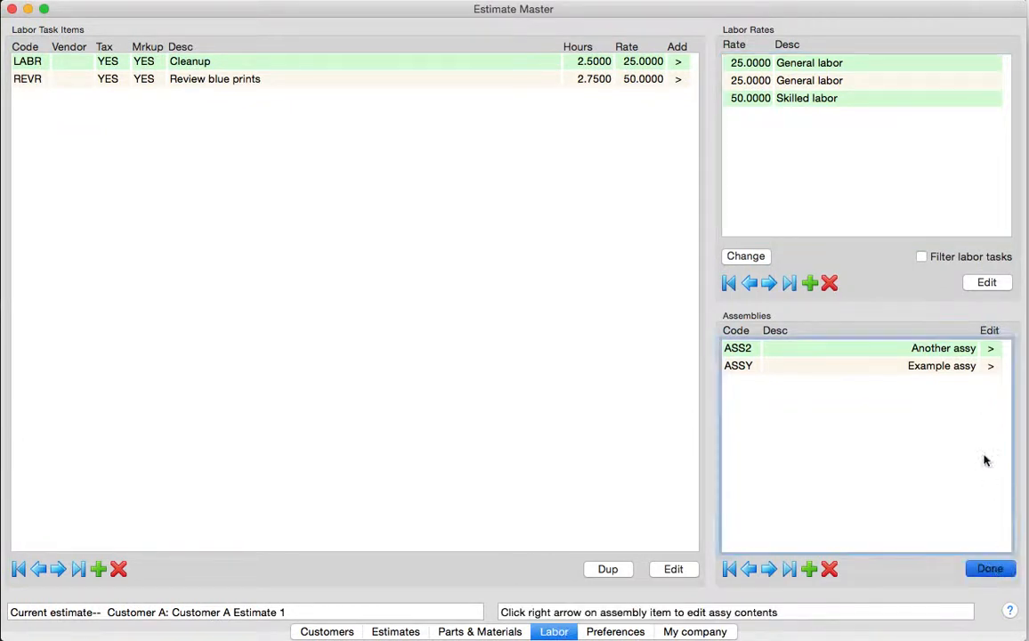
click(990, 366)
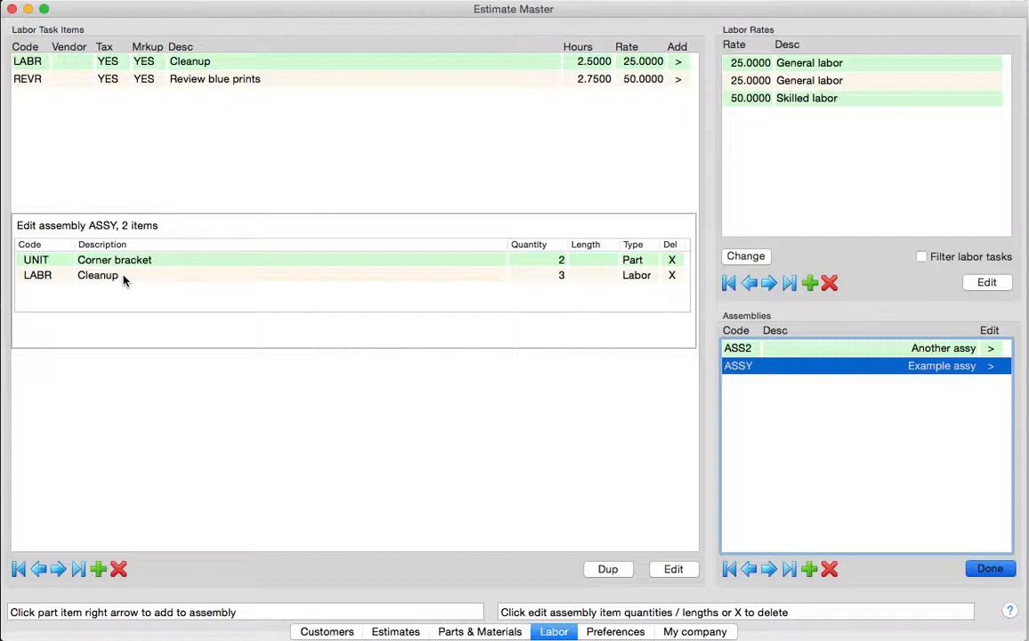
click(990, 351)
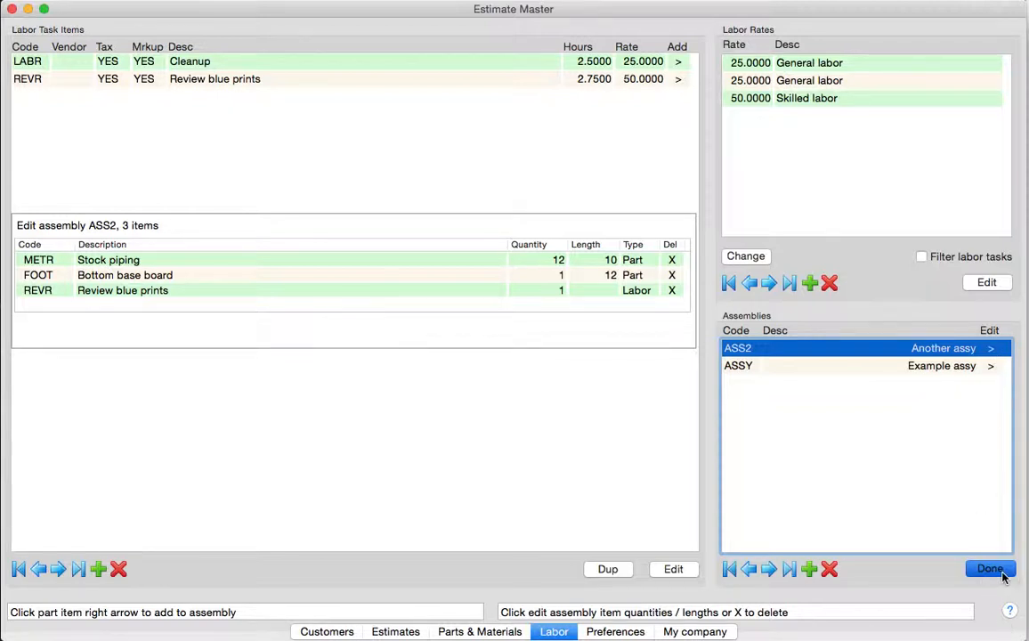
click(990, 568)
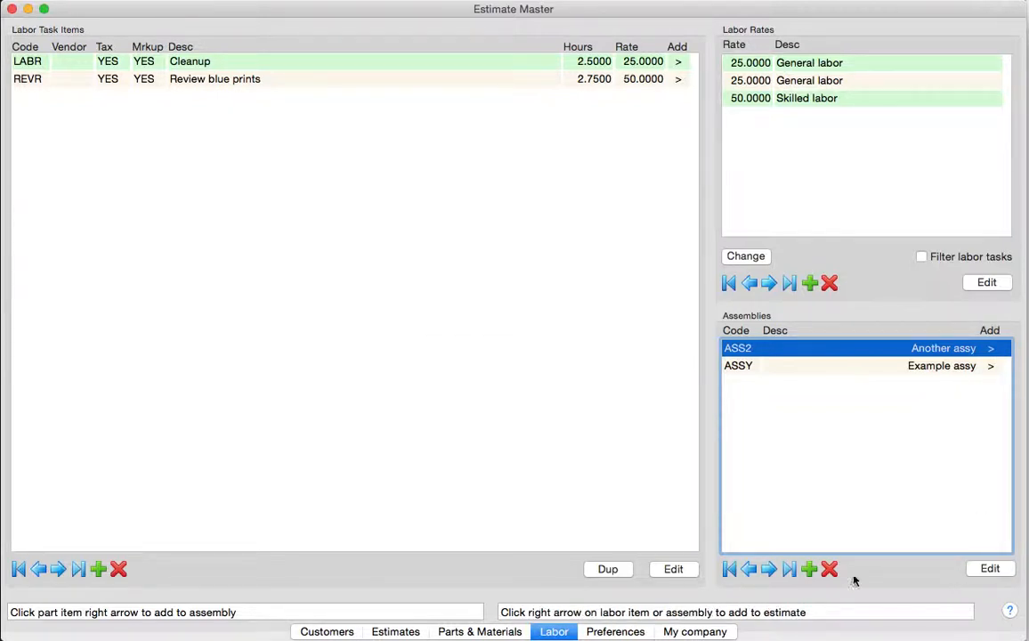
- Open the preferences and add the Anoka County tax rate as the first tax on the current estimate's part and material items
click(611, 632)
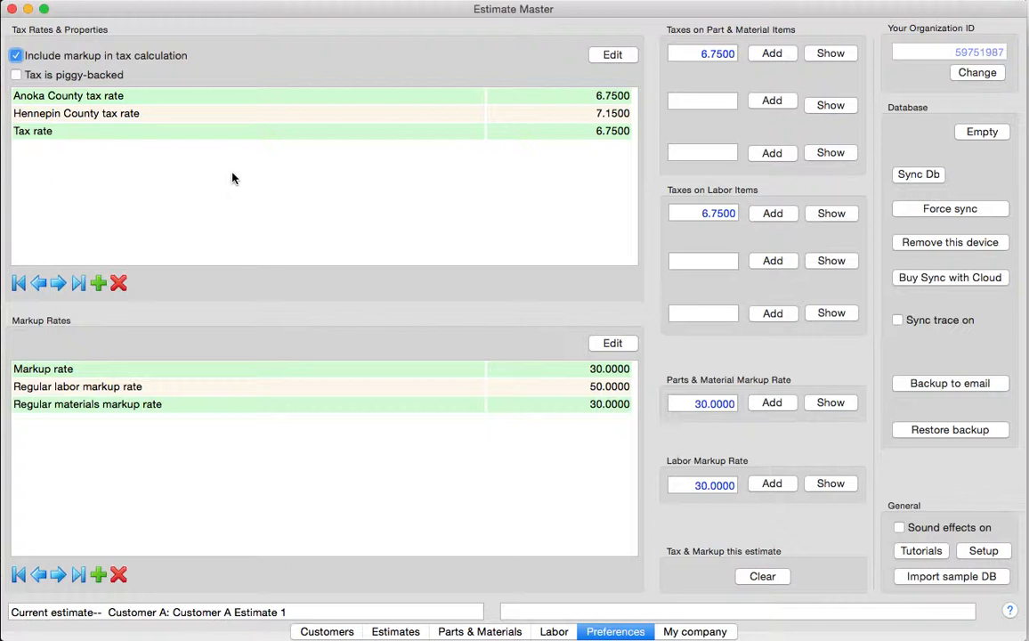
click(195, 99)
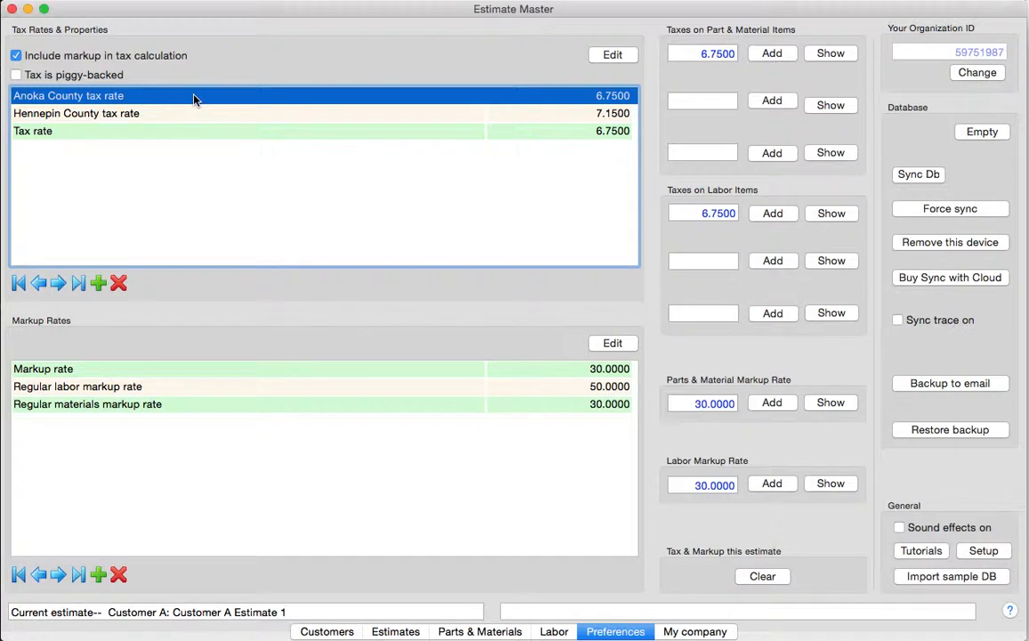
click(772, 54)
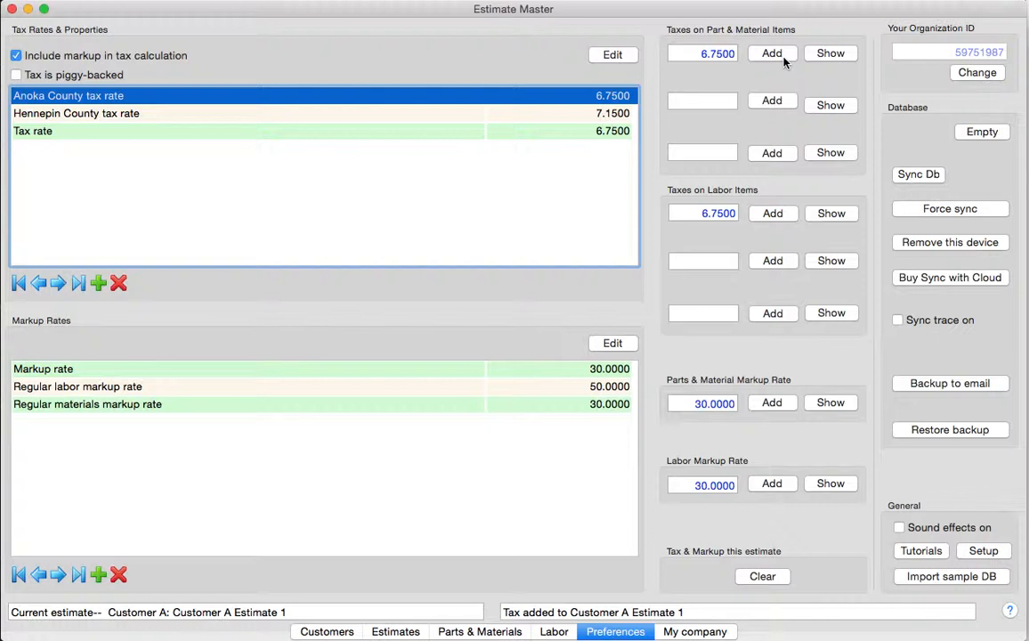
- Try out the piggy-backed tax option, turn it off again, and exclude markup from the tax calculation
click(86, 78)
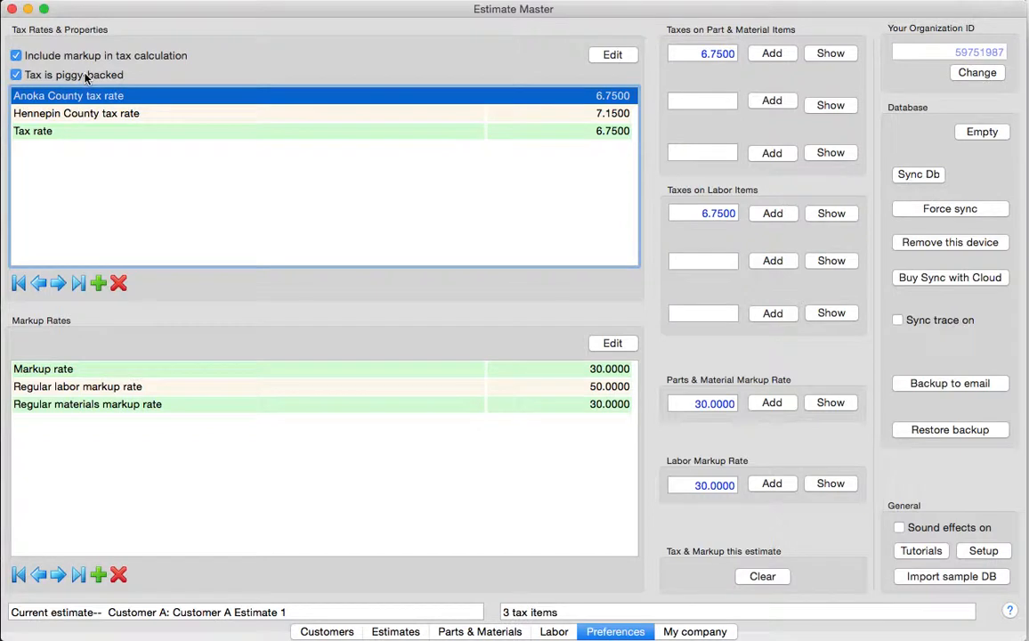
click(86, 77)
click(86, 55)
- Review the general and regular labor markup rates, check the estimate items, and return to the preferences
click(107, 375)
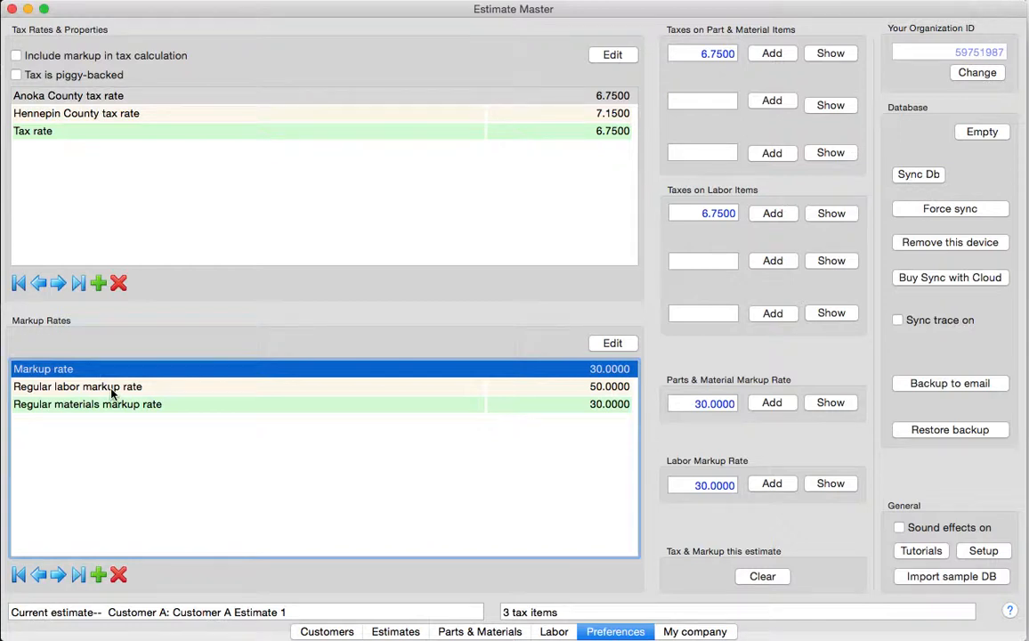
click(113, 391)
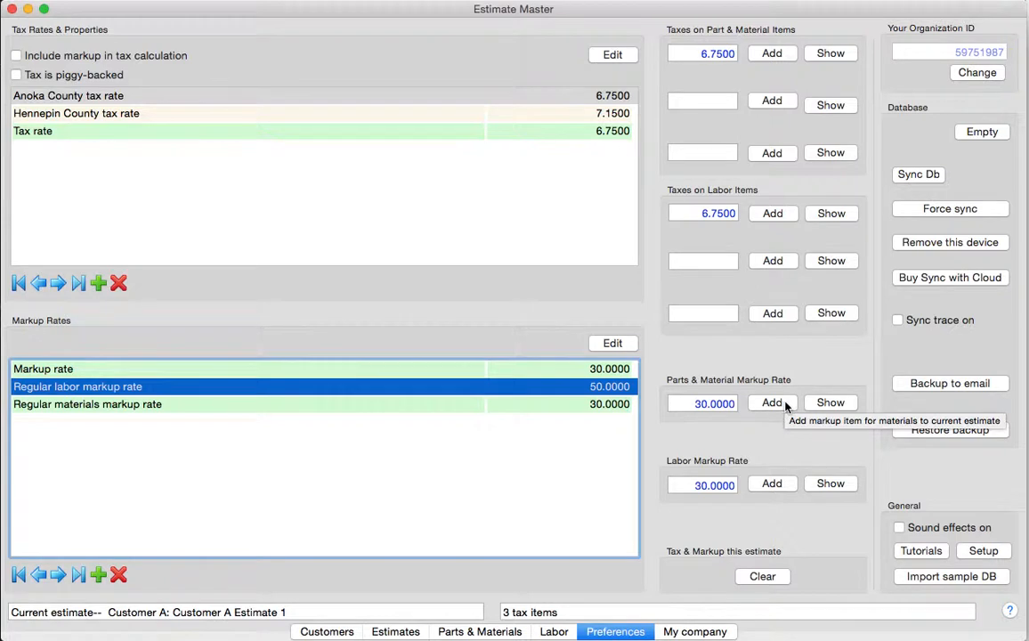
click(395, 632)
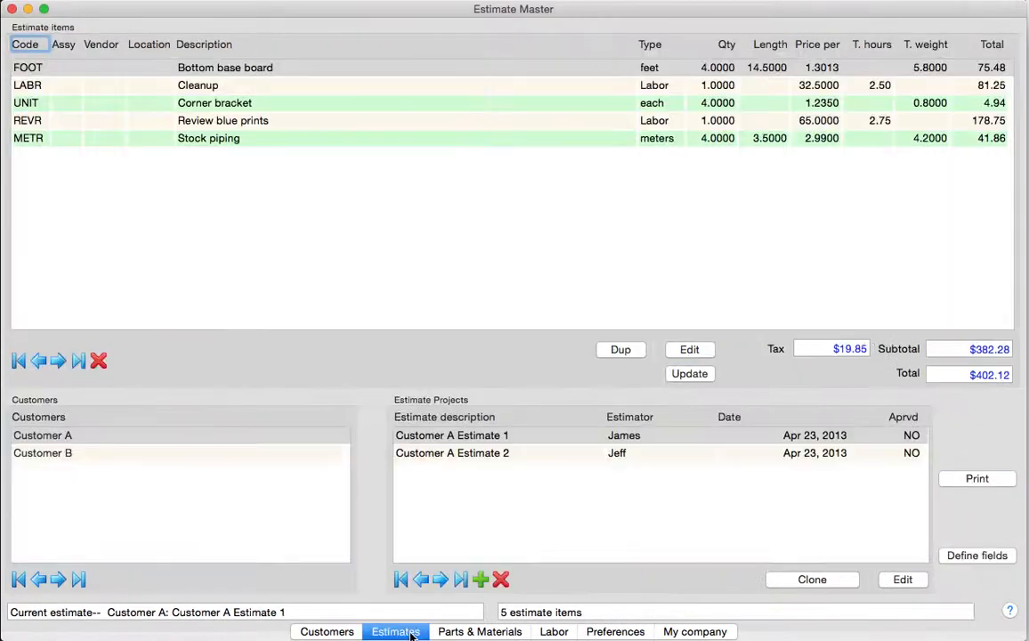
click(470, 632)
click(596, 633)
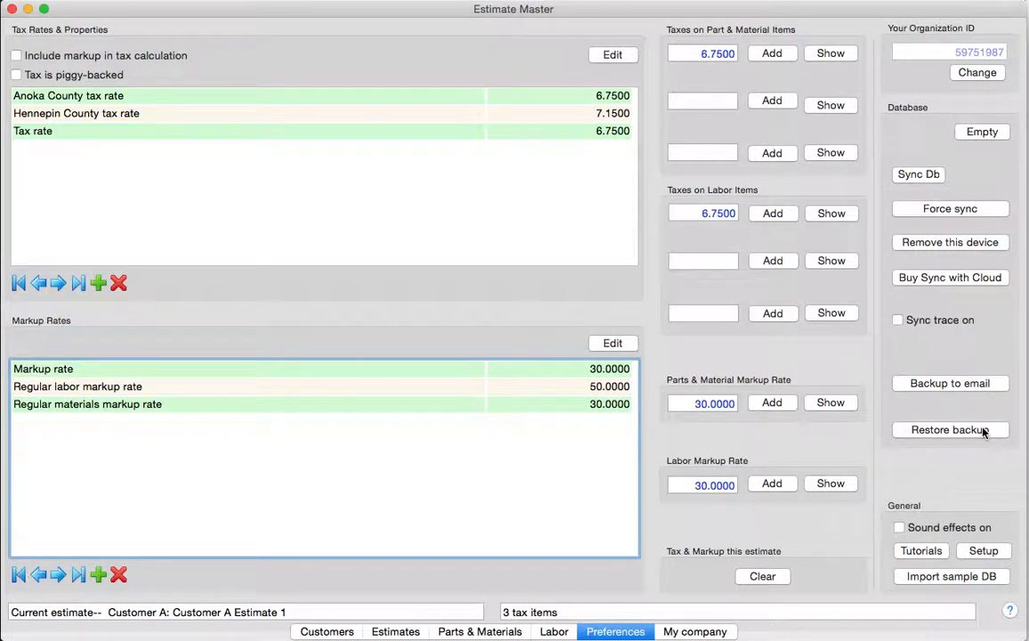
- Empty the database and import the sample database in its place, confirming both operations
click(986, 135)
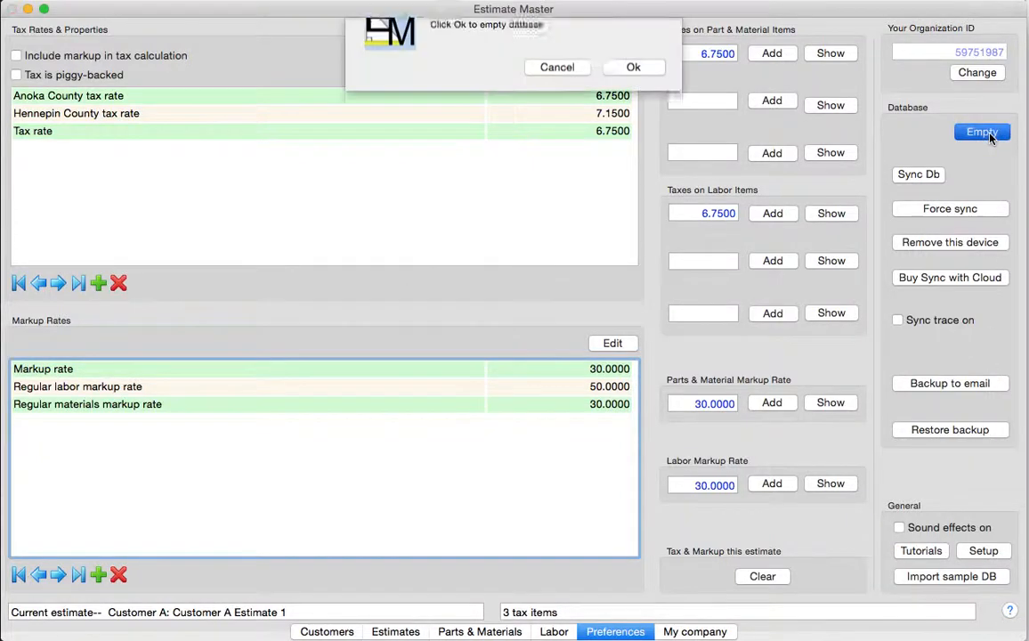
click(614, 100)
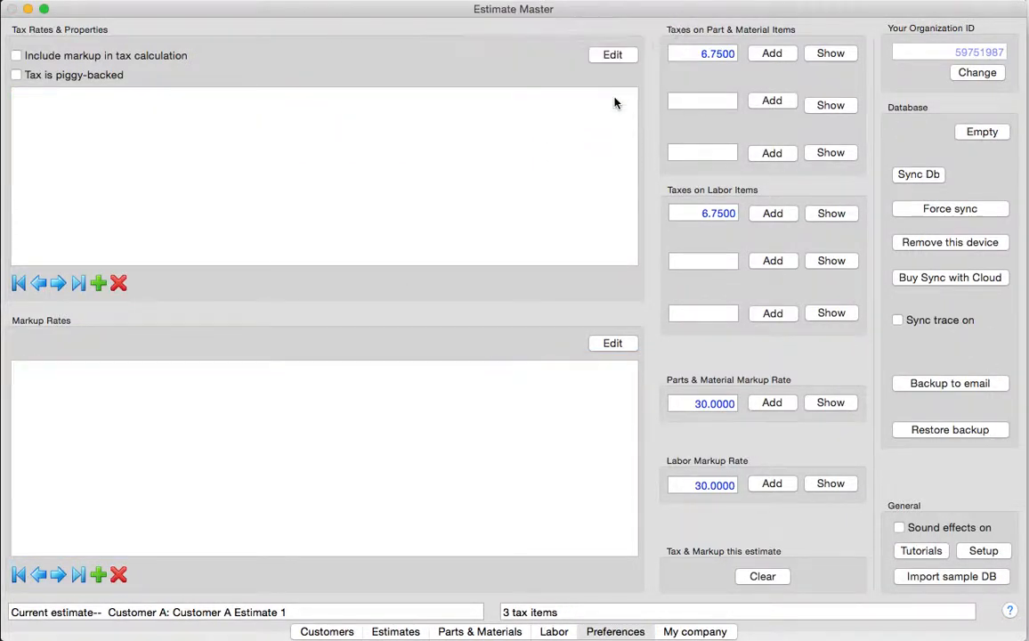
click(971, 578)
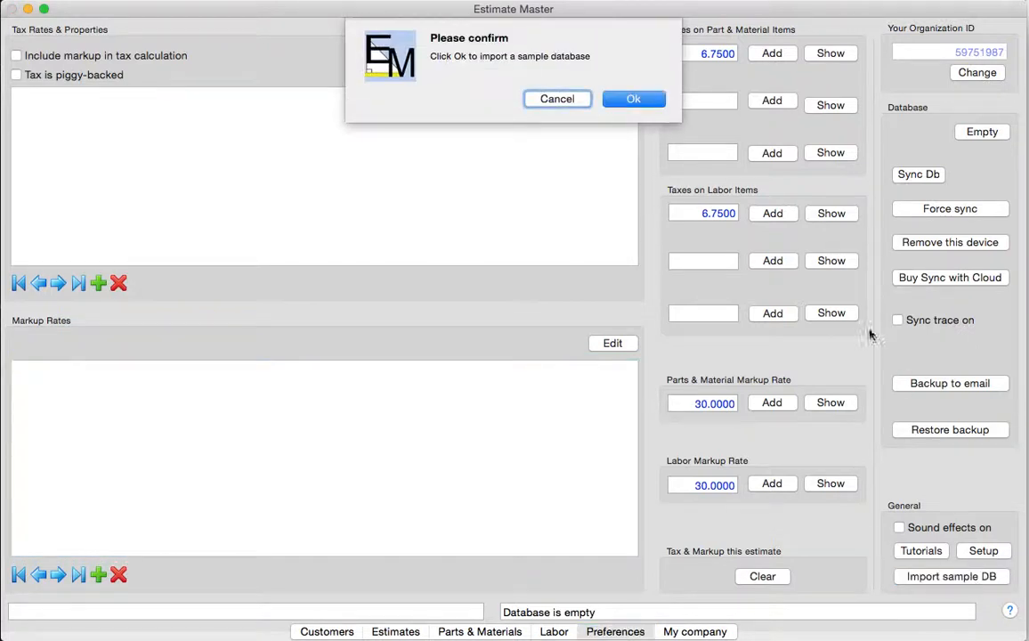
click(627, 99)
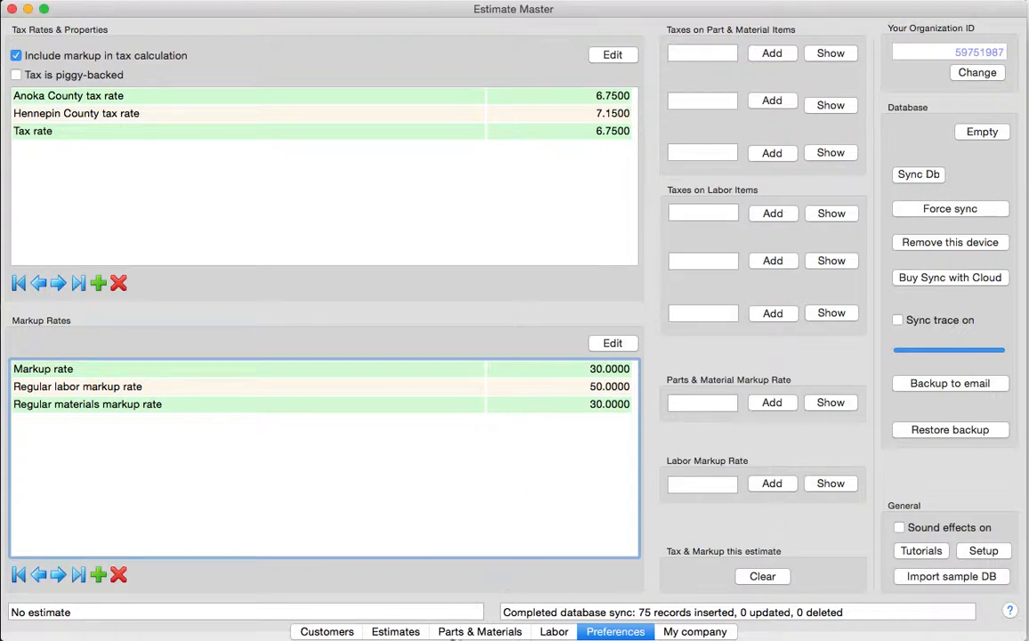
- Review the imported sample data in the estimates, parts and materials, customers and labor sections
click(408, 632)
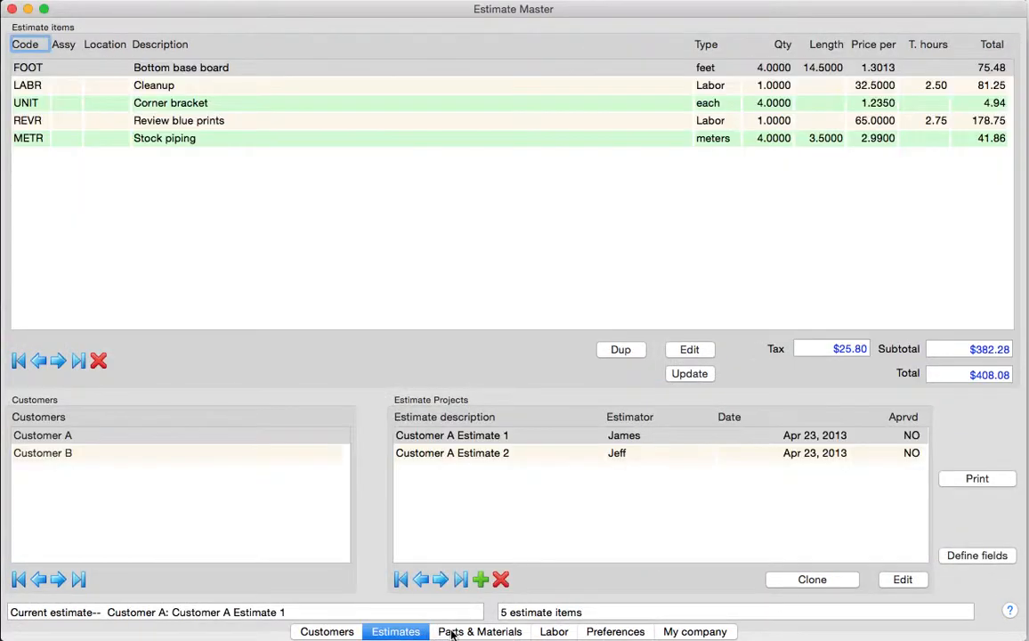
click(452, 632)
click(340, 632)
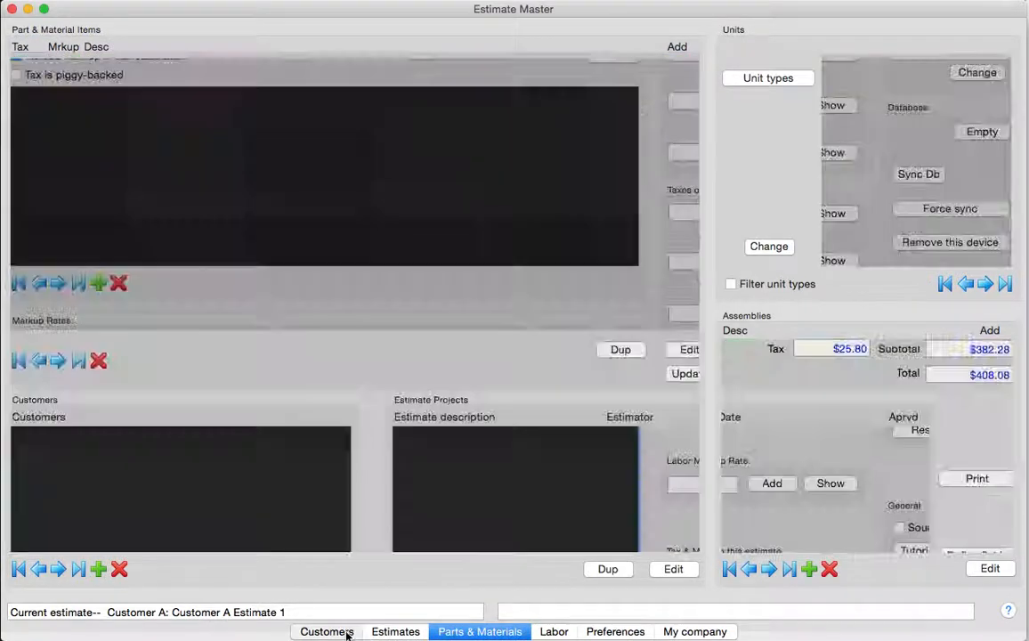
click(395, 632)
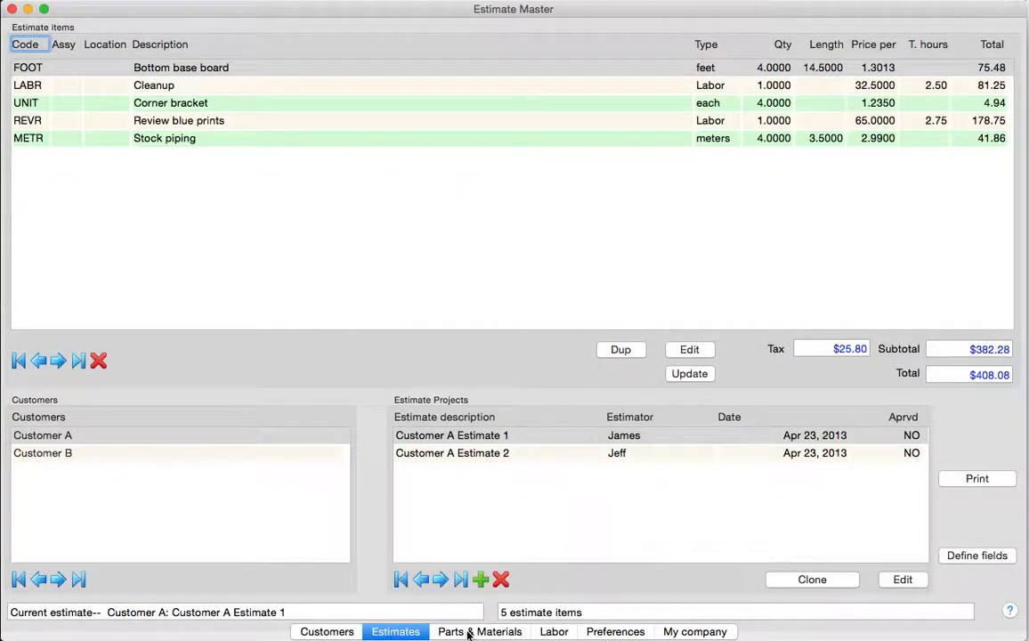
click(468, 633)
click(553, 632)
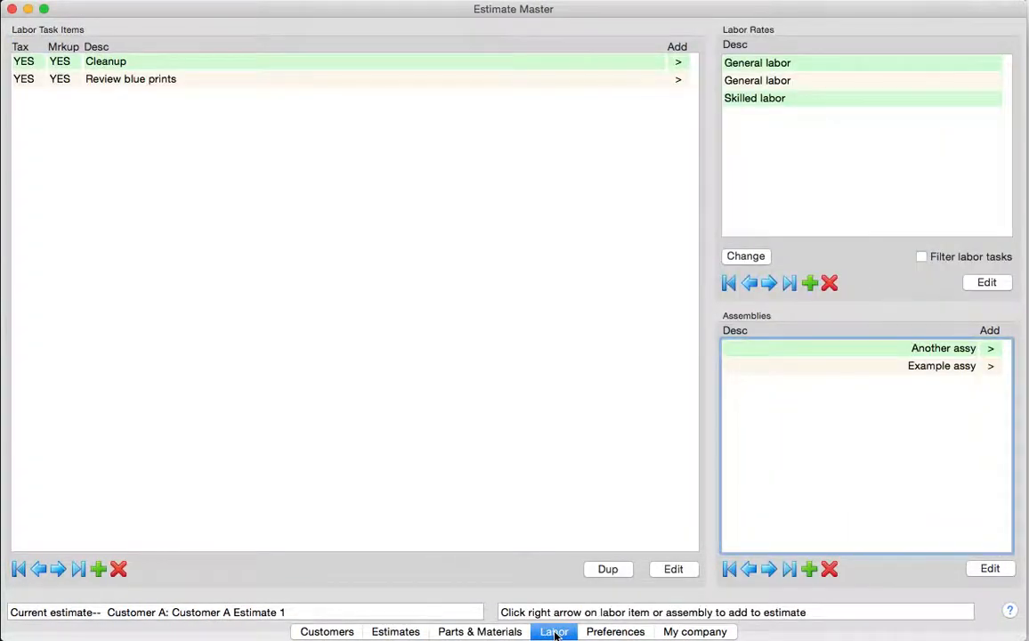
- Empty the database from the preferences and confirm the operation
click(611, 631)
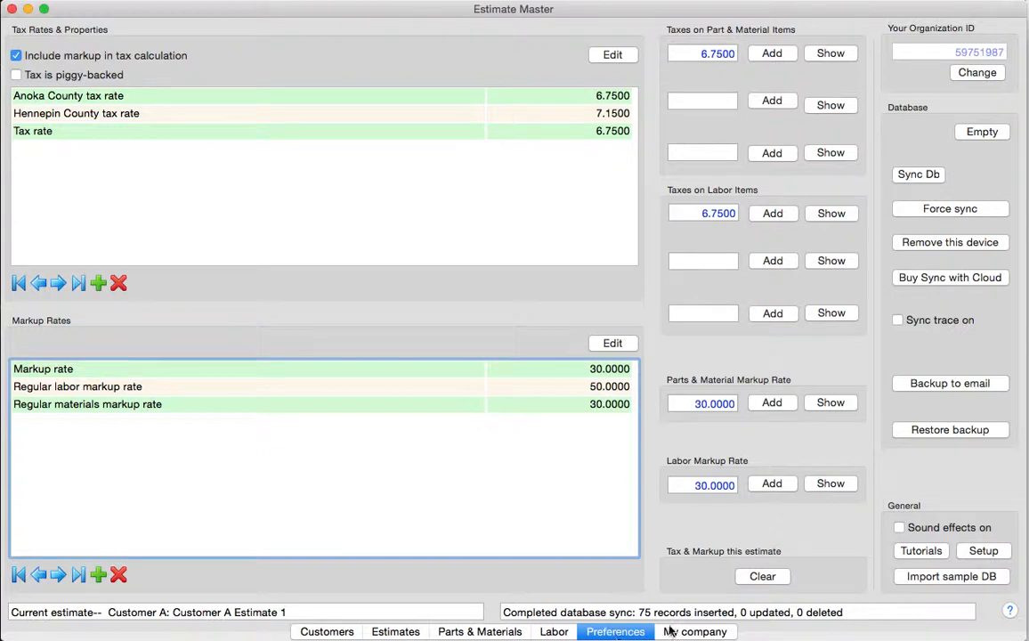
click(982, 131)
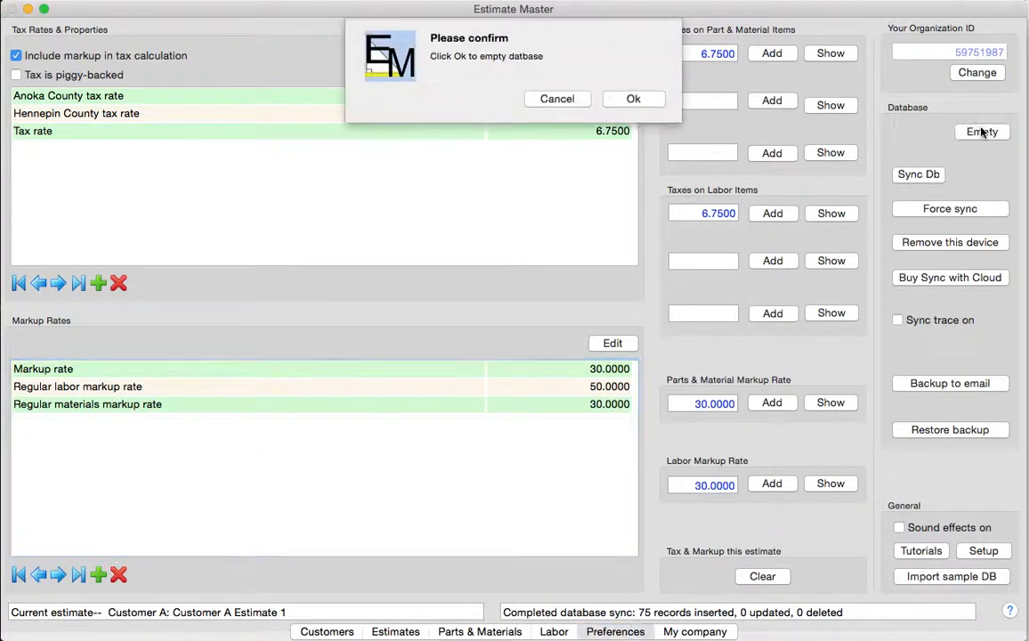
click(653, 105)
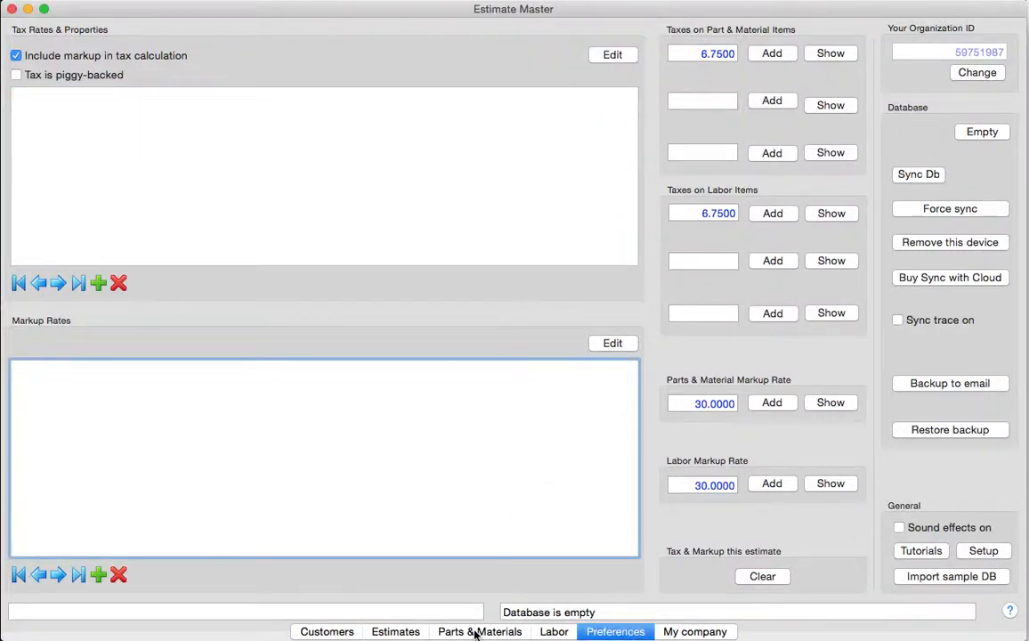
- Check the labor section, and define the default unit types for parts and materials
click(554, 632)
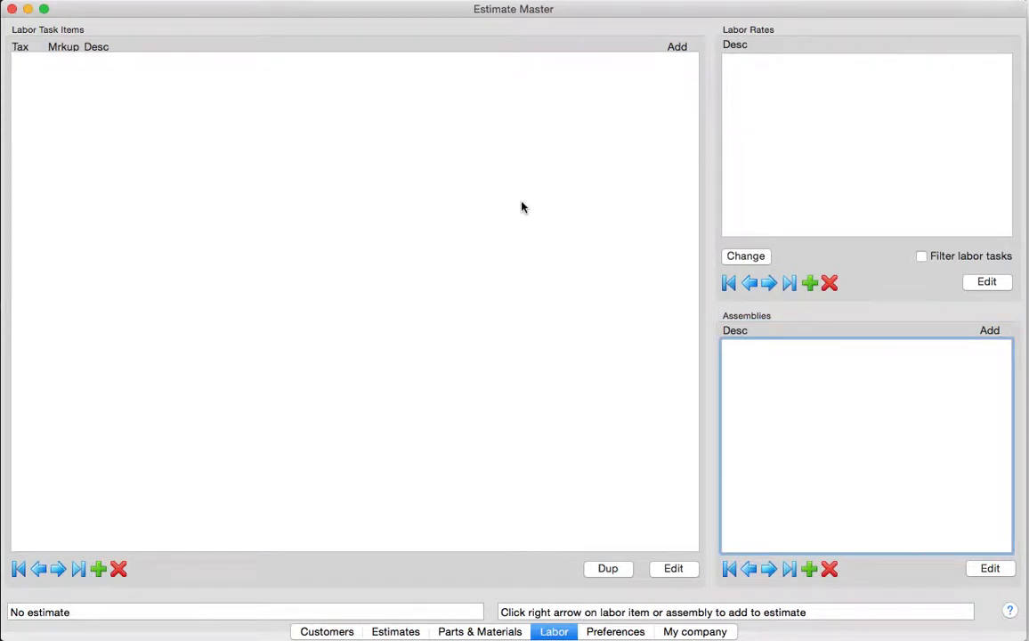
click(484, 632)
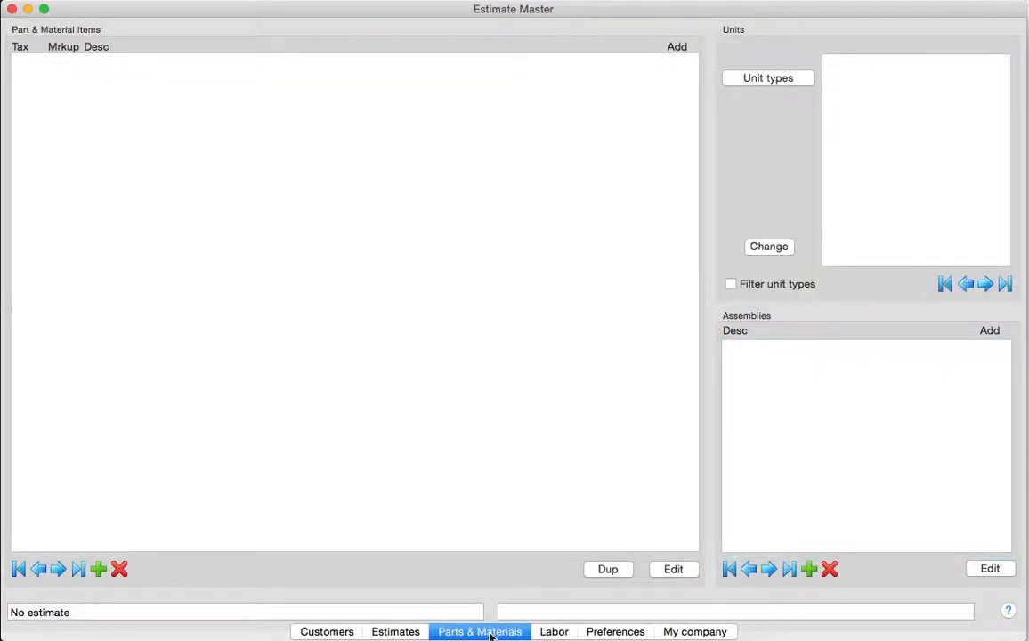
click(787, 79)
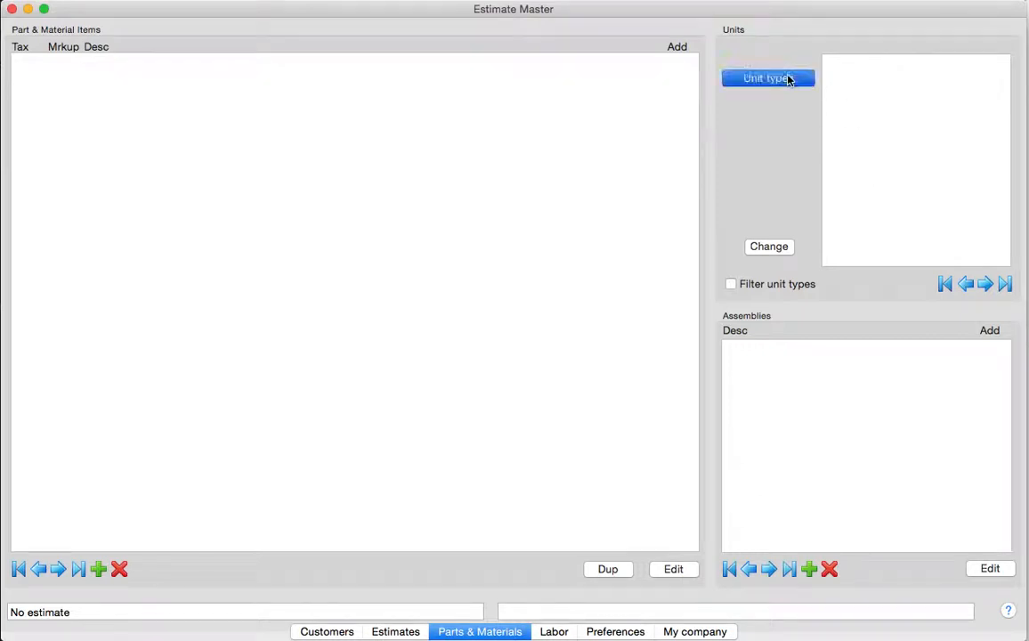
click(877, 556)
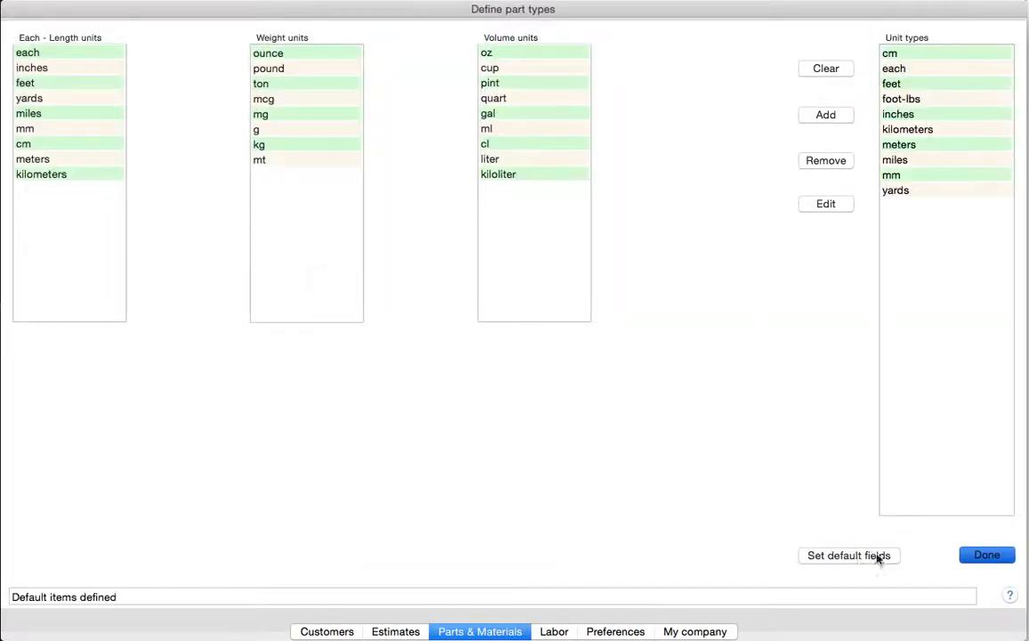
click(986, 555)
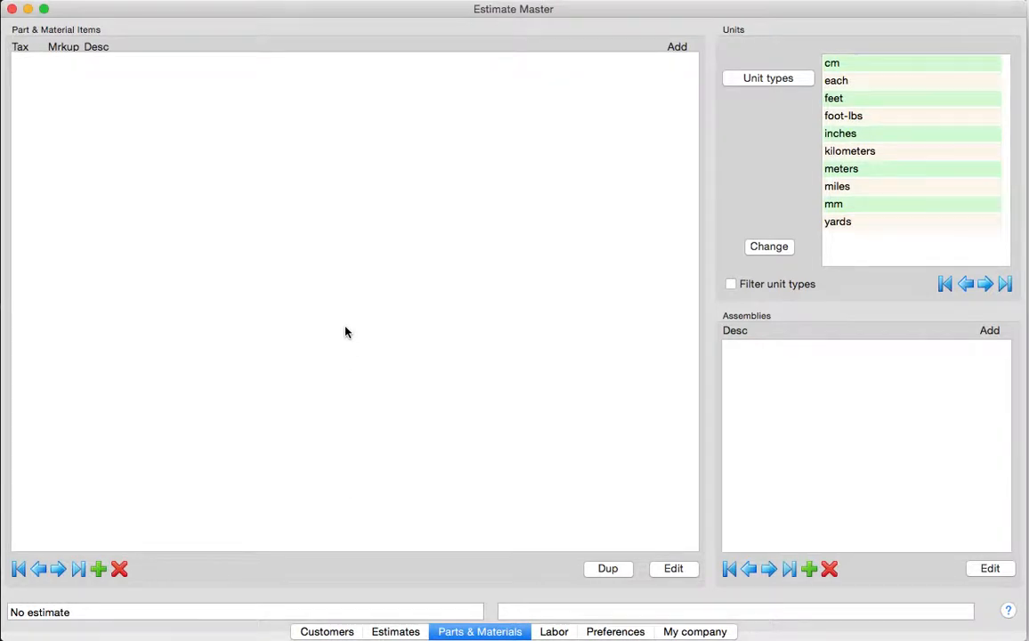
- Check the preferences, and add a new customer record with the customer's full name
click(616, 632)
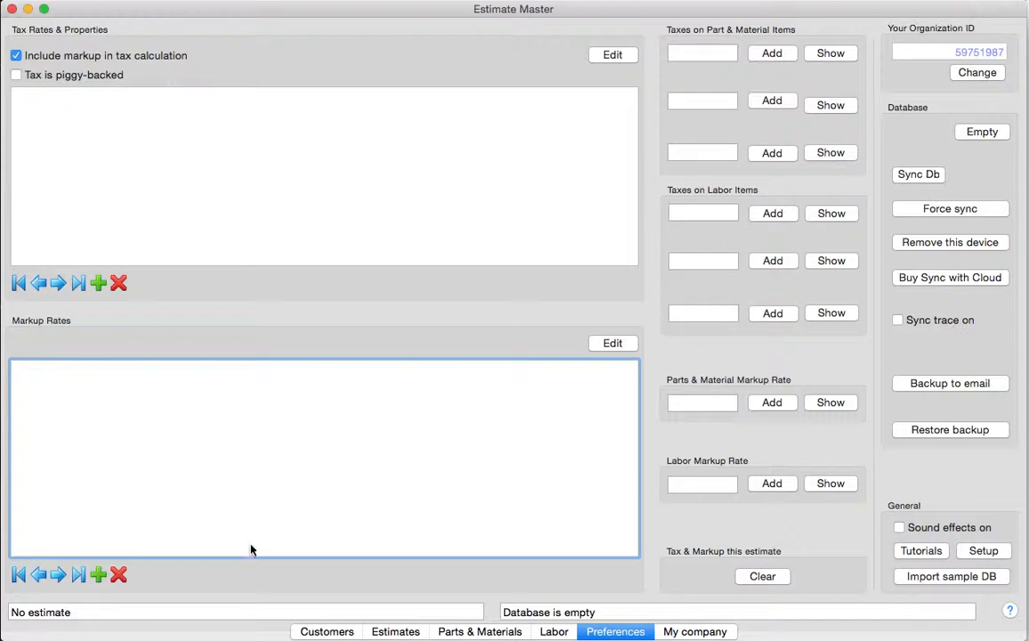
click(327, 631)
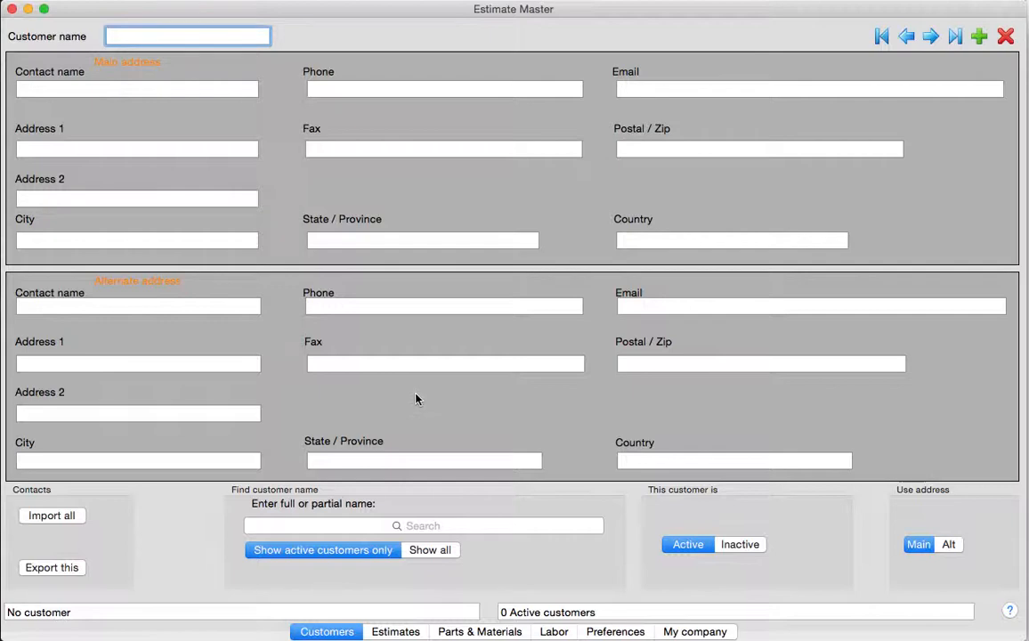
click(979, 38)
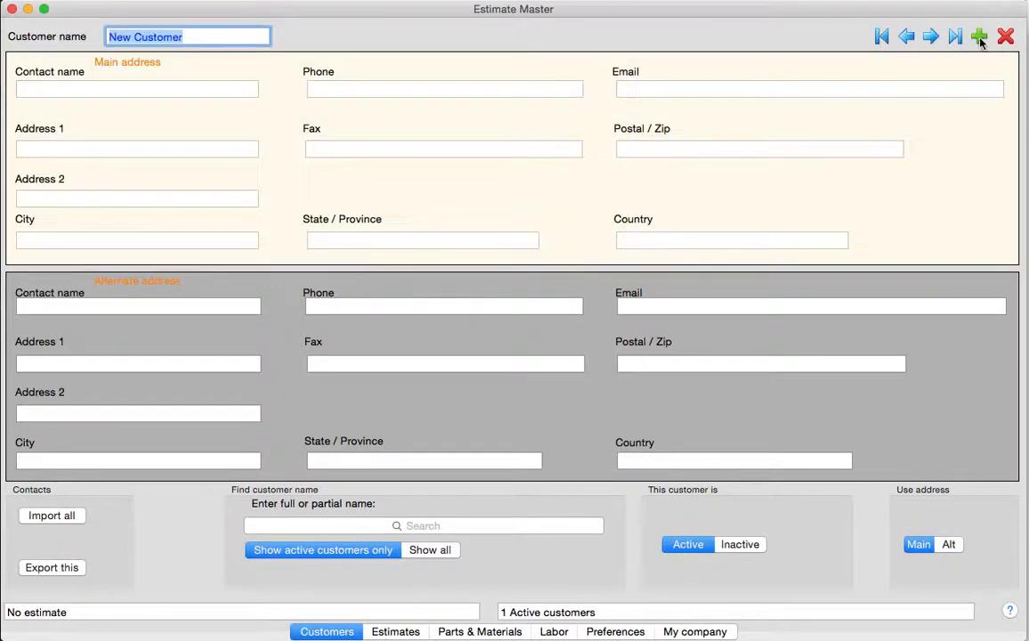
click(224, 35)
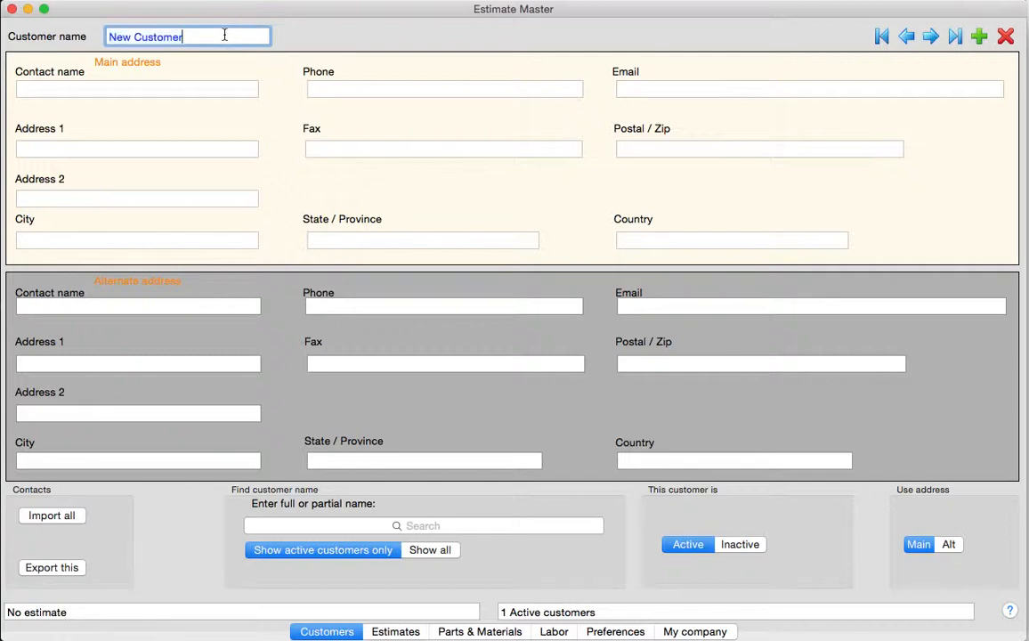
key(BackSpace)
key(BackSpace)
key(BackSpace)
key(BackSpace)
key(BackSpace)
key(BackSpace)
key(BackSpace)
key(BackSpace)
key(BackSpace)
key(BackSpace)
key(BackSpace)
key(BackSpace)
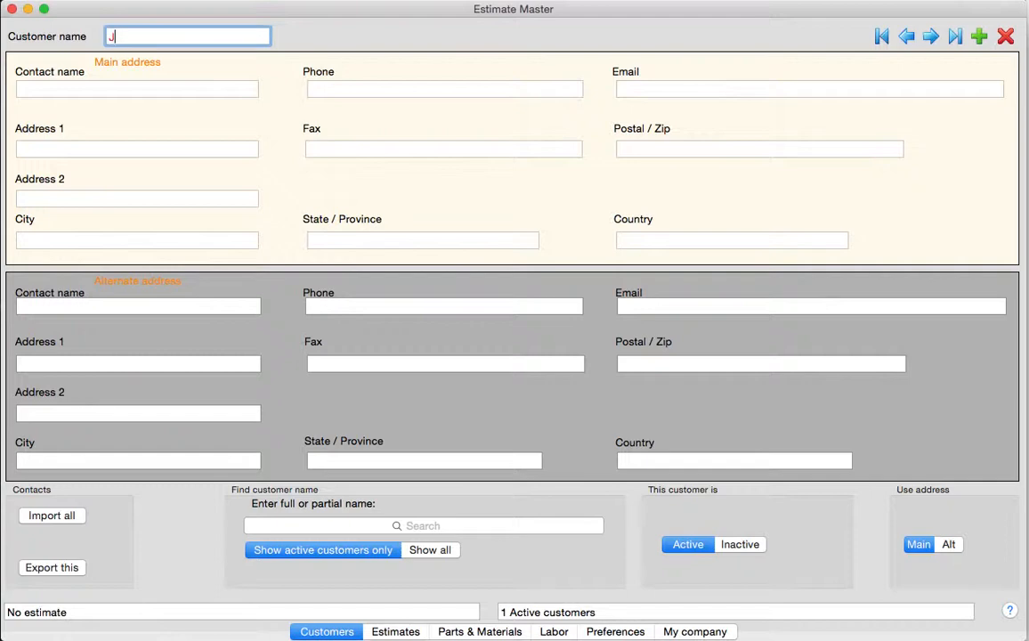
text(George Smith)
- Add a new estimate project for the newly created customer
click(395, 631)
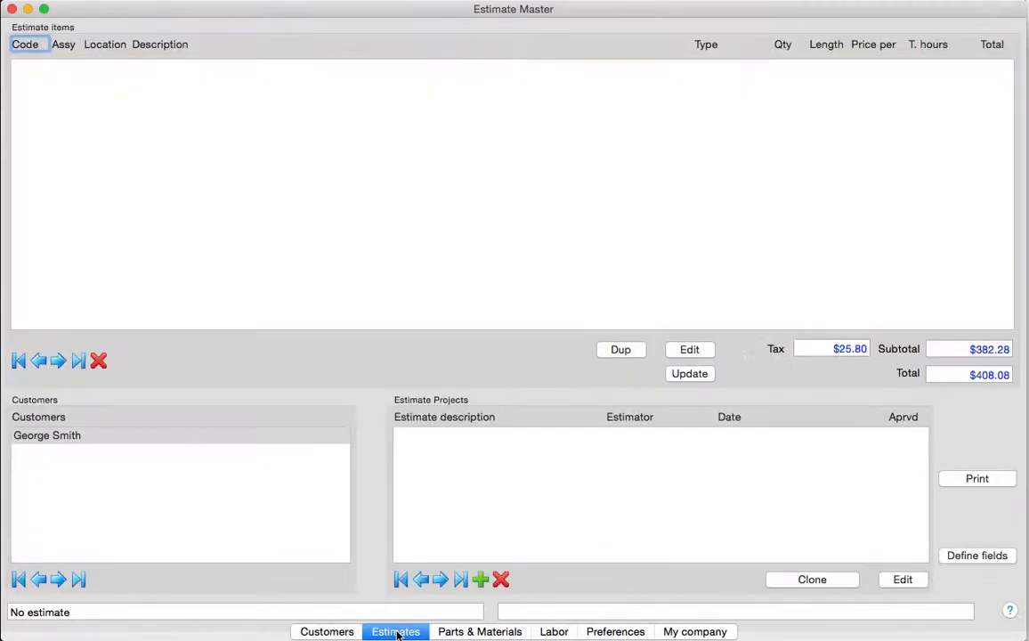
click(60, 440)
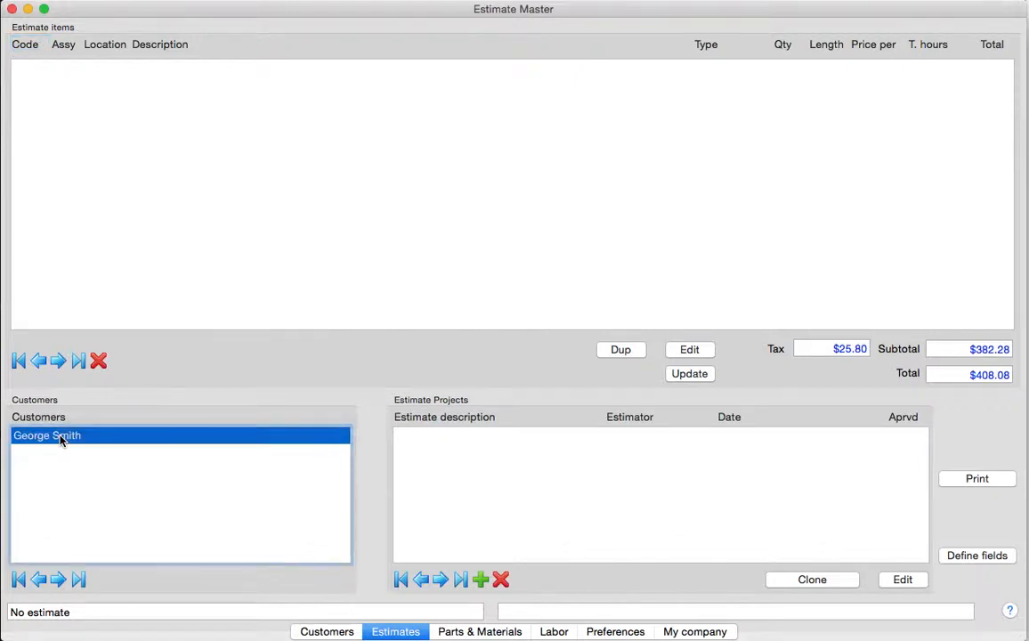
click(481, 581)
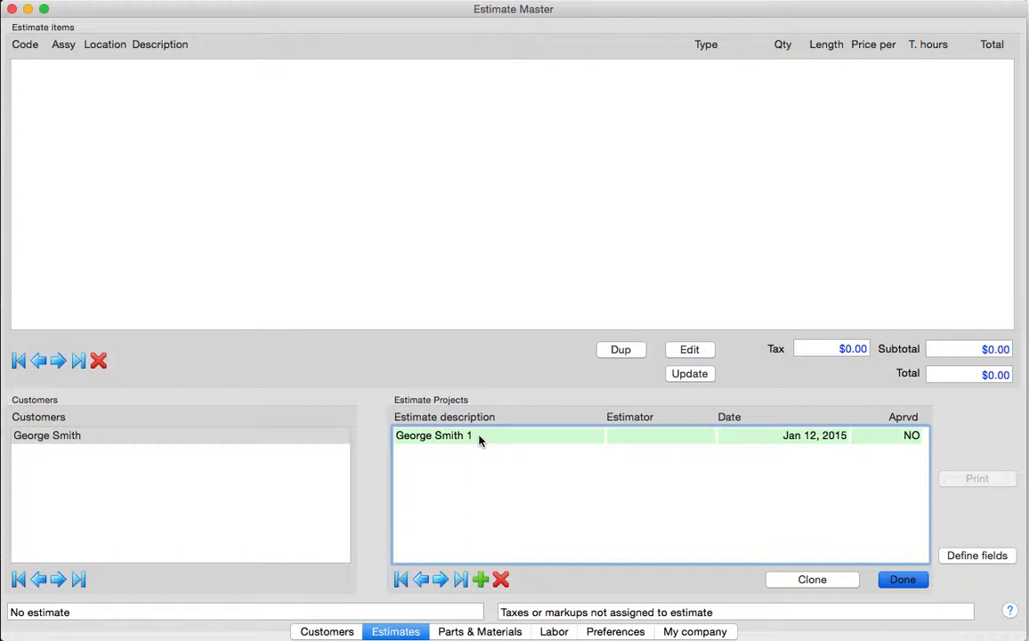
- Check the parts and materials list, and import the sample database from the preferences, confirming the import
click(495, 632)
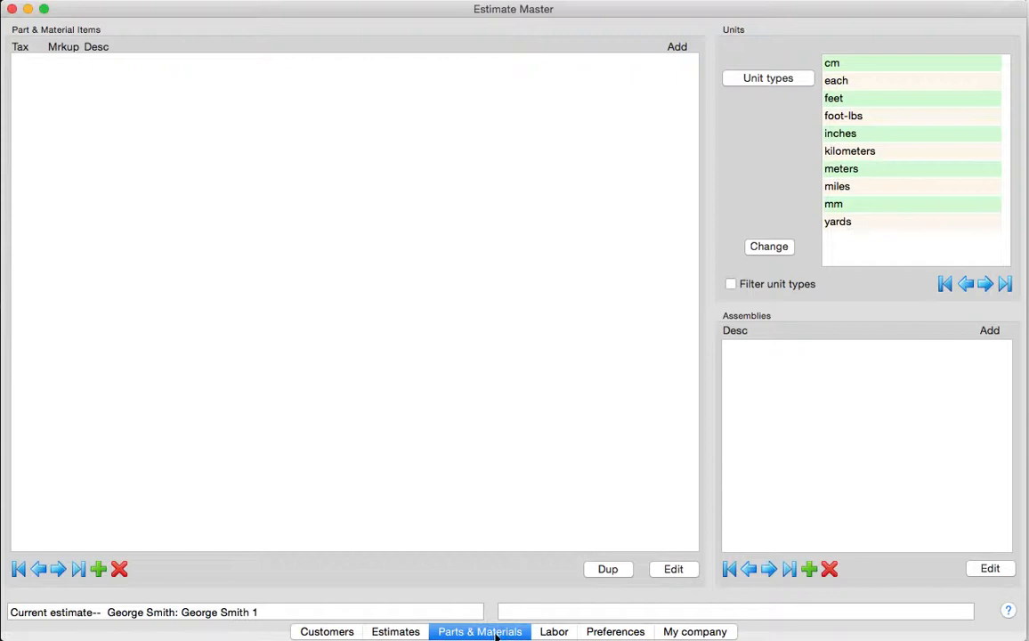
click(647, 631)
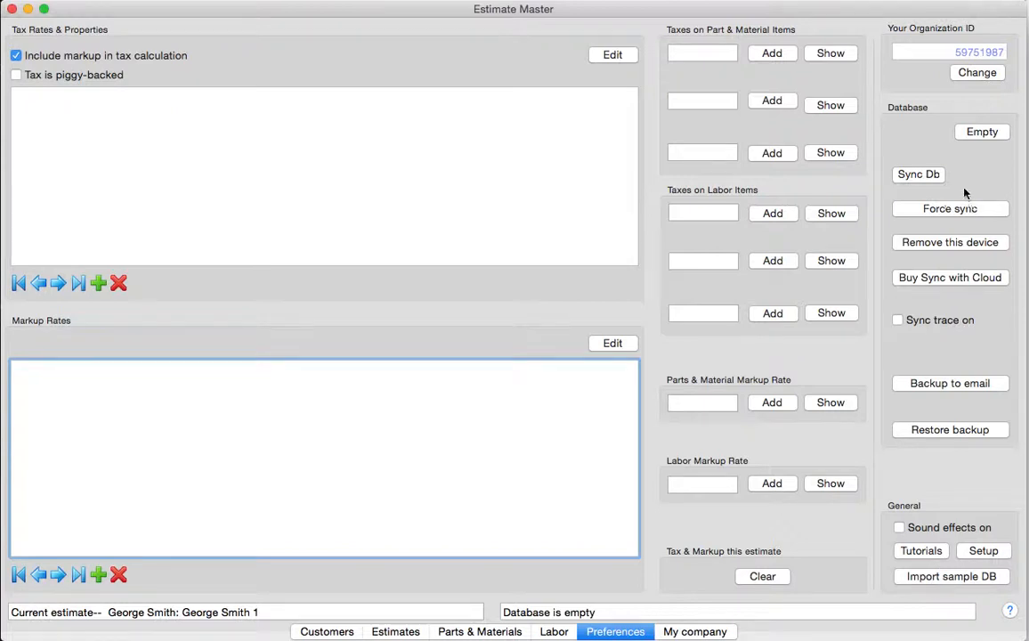
click(947, 577)
click(647, 104)
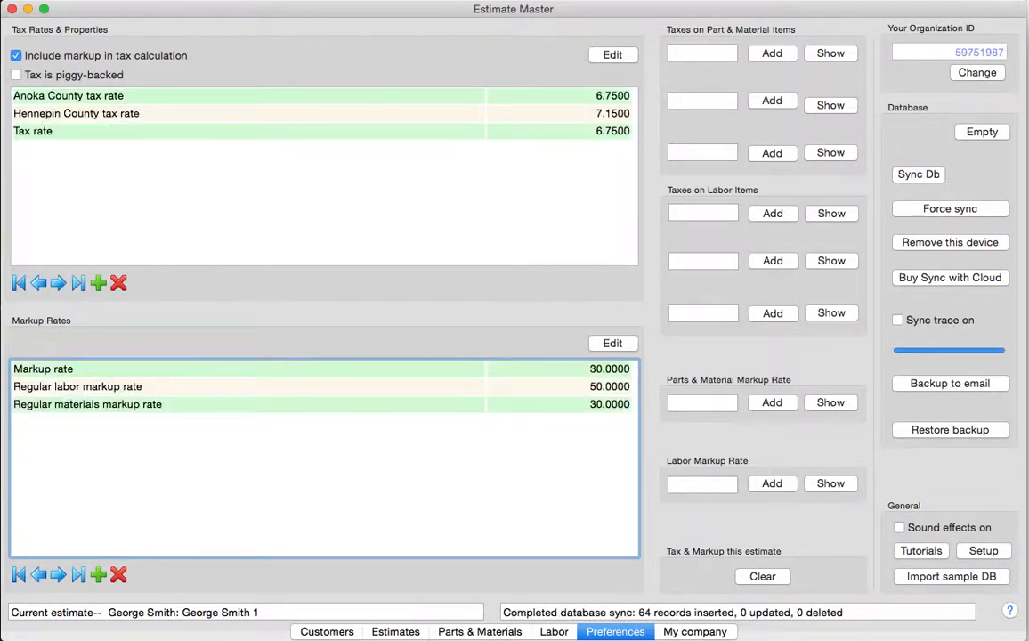
- Make Customer A Estimate 2 the current estimate and finish editing the estimate projects
click(397, 632)
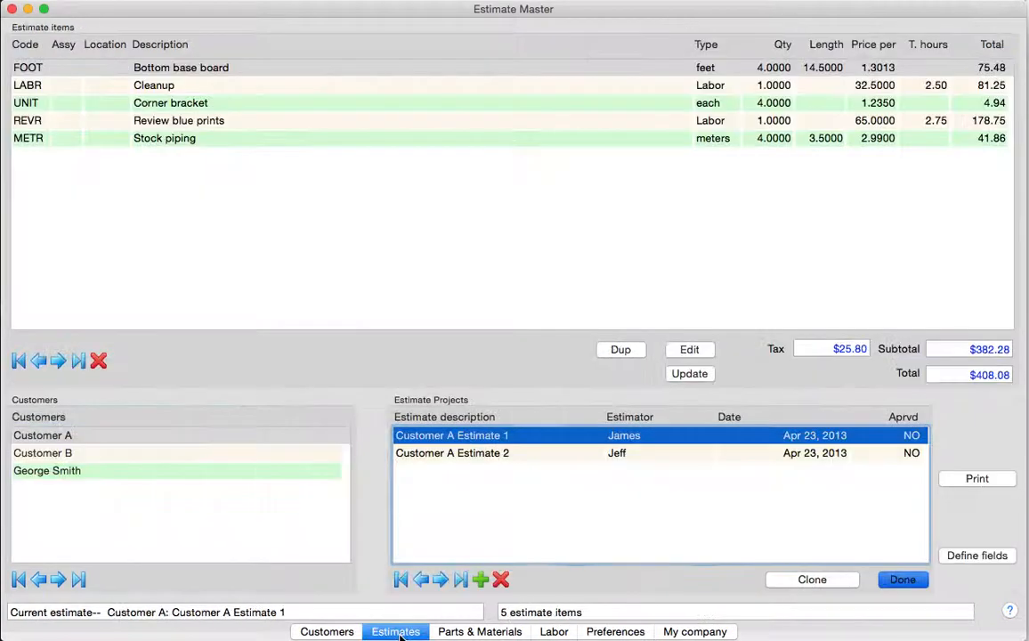
click(438, 436)
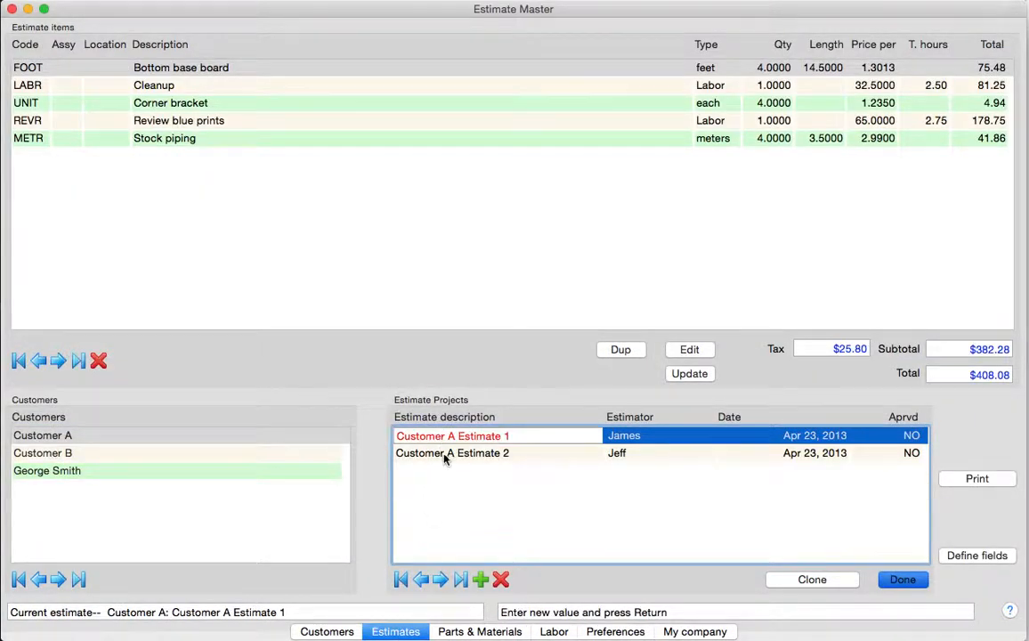
click(443, 454)
click(900, 579)
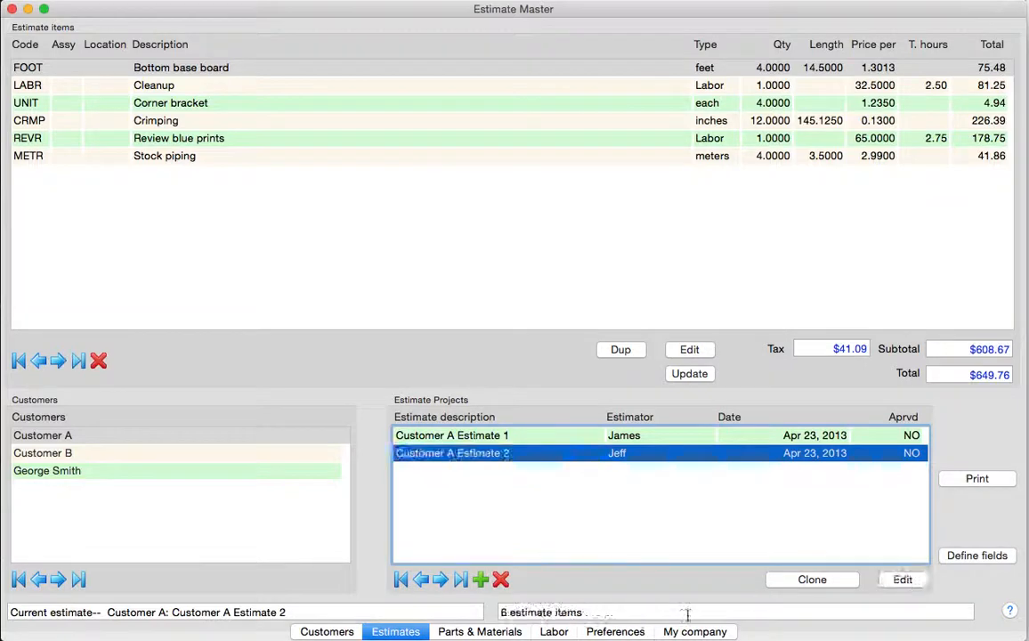
- Add the Bottom base board part and the Cleanup labor task to Customer A Estimate 2
click(481, 632)
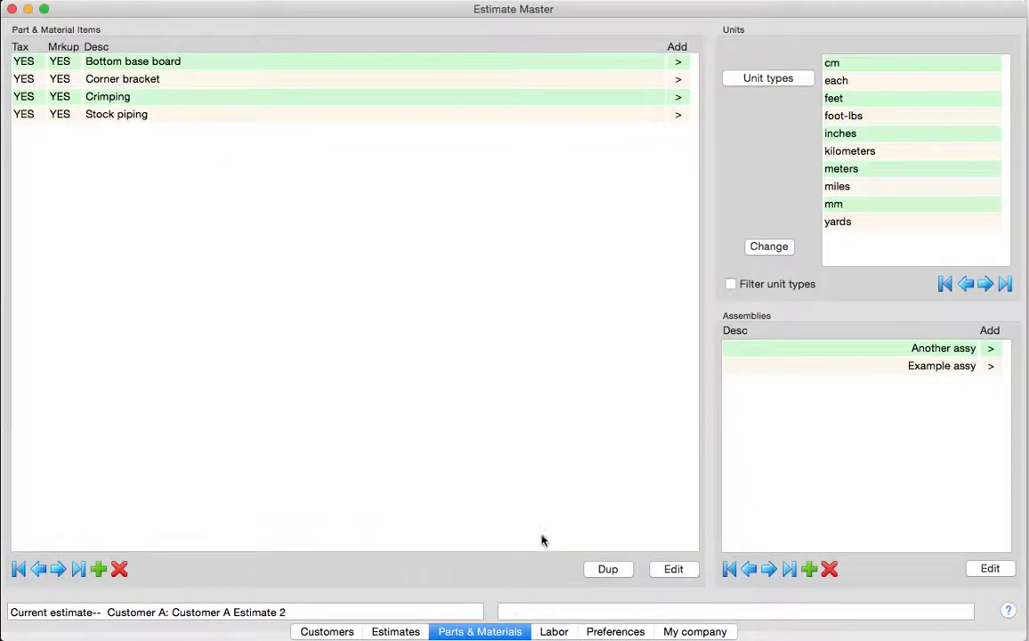
click(679, 64)
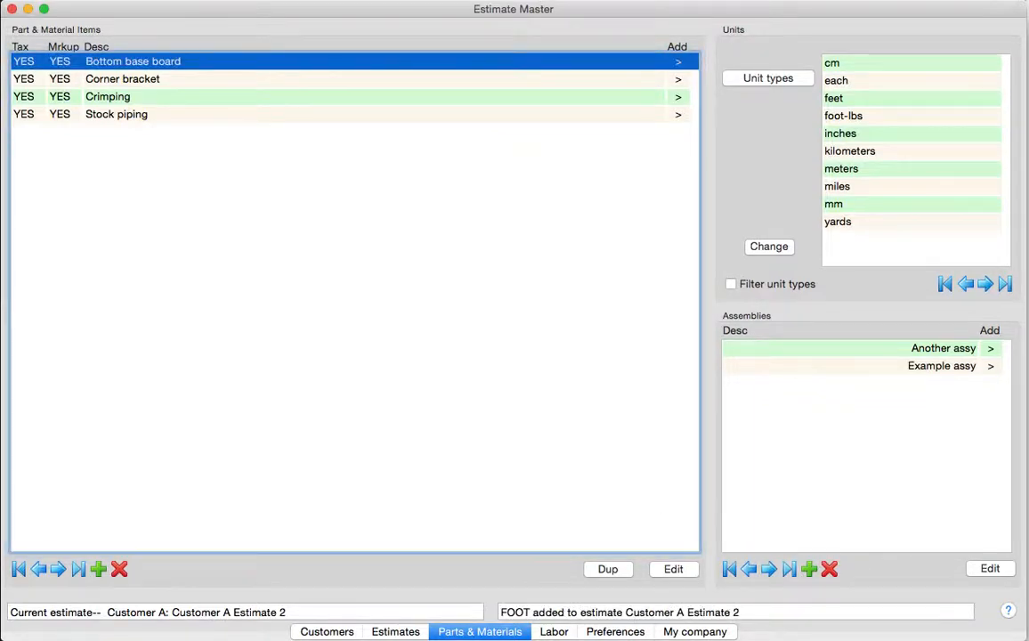
click(554, 631)
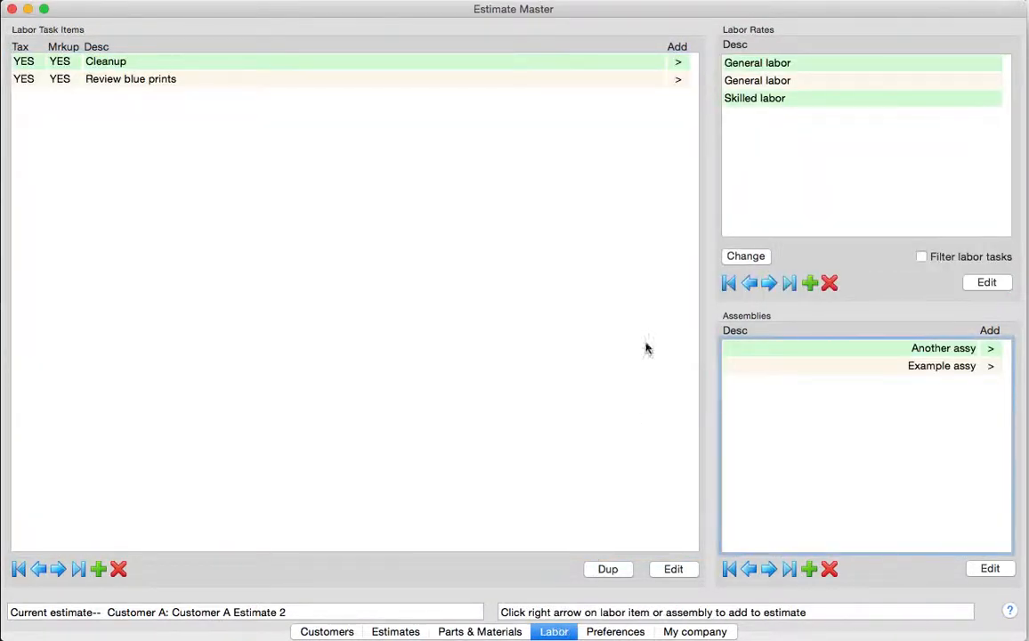
click(678, 66)
- Examine the estimate items of Customer A Estimate 2 and Customer A Estimate 1
click(396, 632)
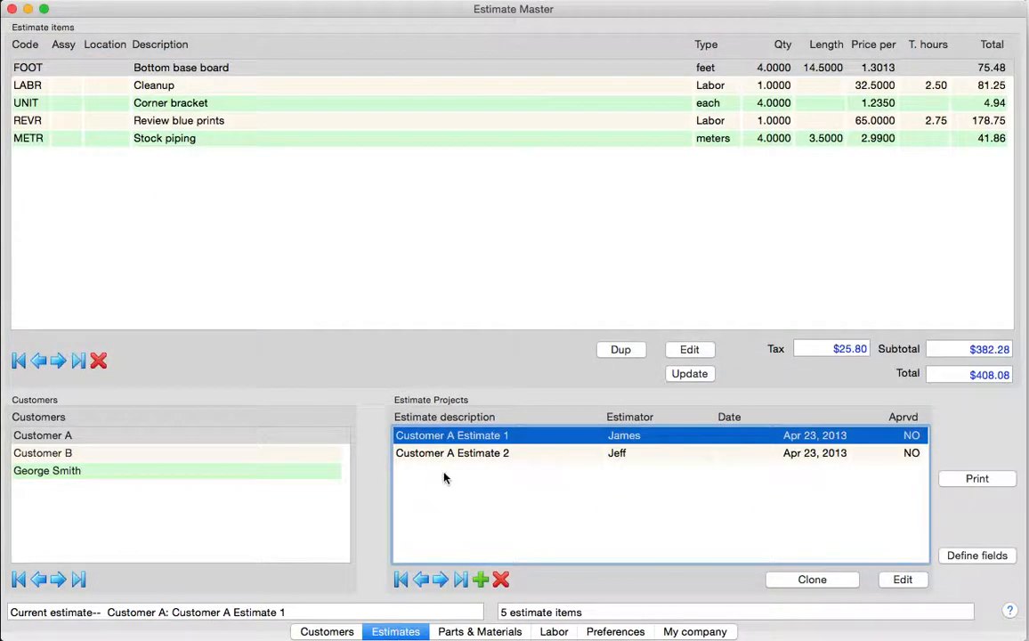
click(462, 455)
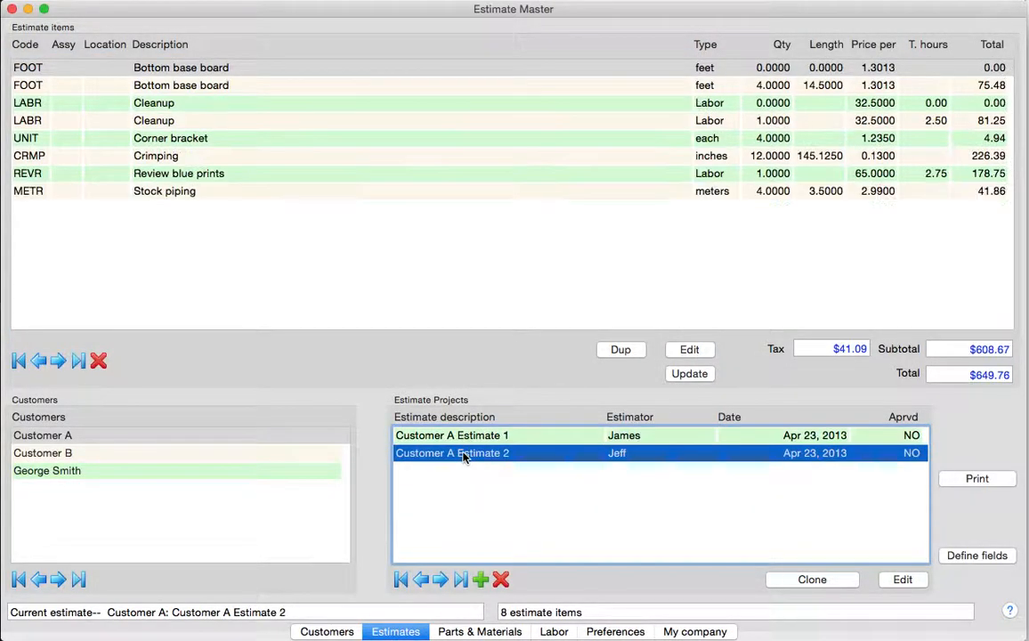
click(463, 436)
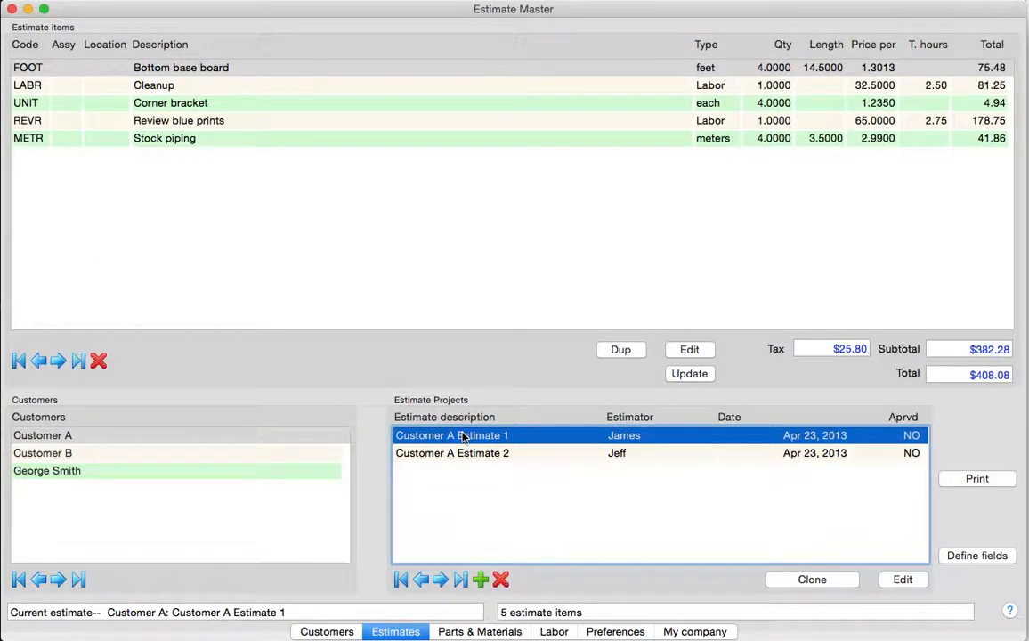
- Add another estimate project for Customer A, make it the current estimate and finish editing
click(481, 579)
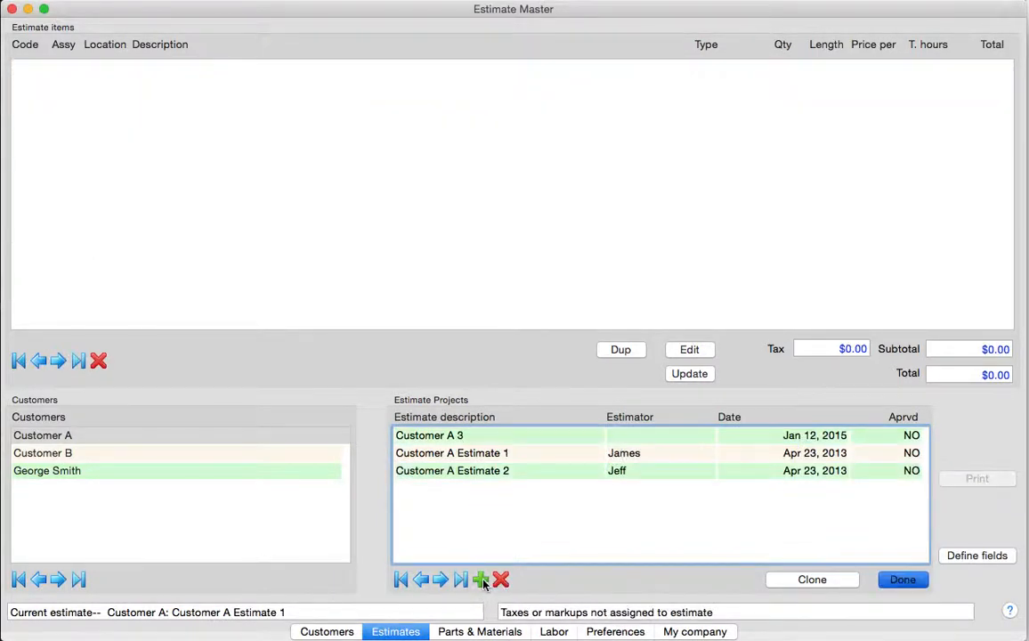
click(466, 441)
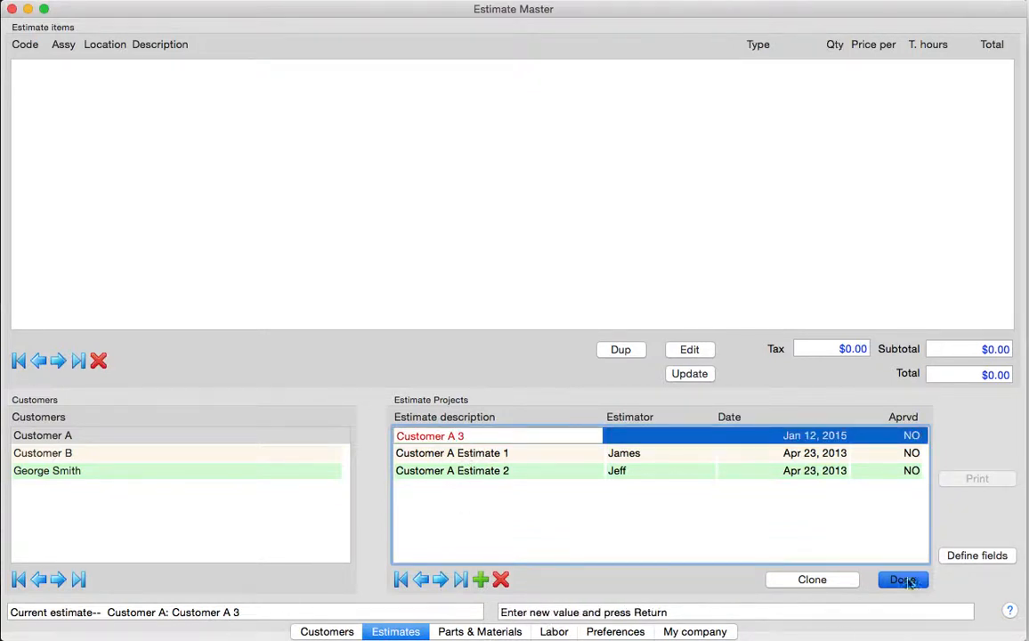
click(904, 583)
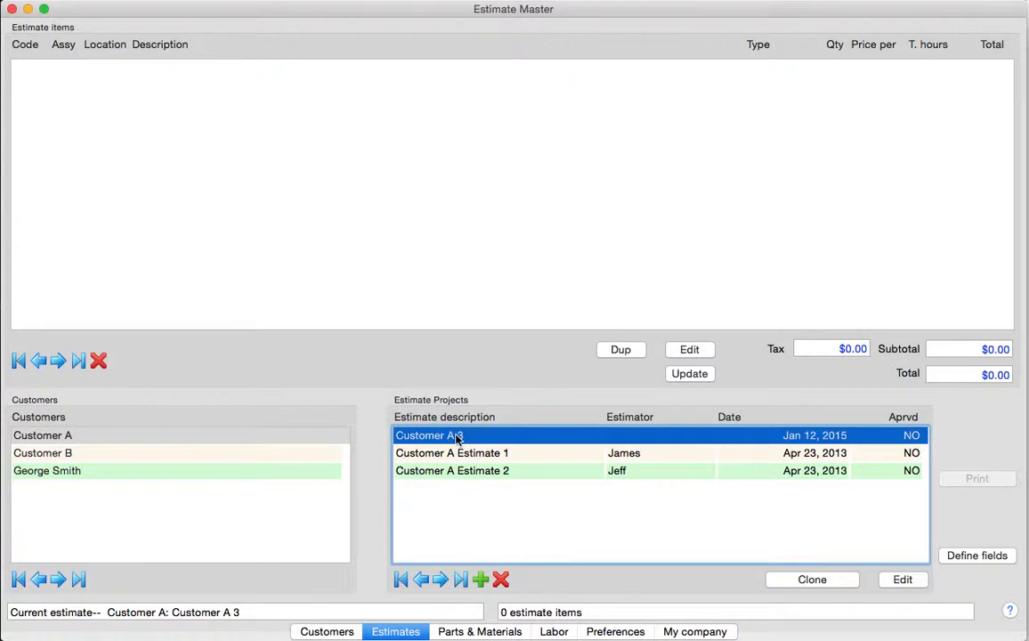
- Add the Bottom base board part and the Review blue prints labor task to the Customer A 3 estimate
click(481, 631)
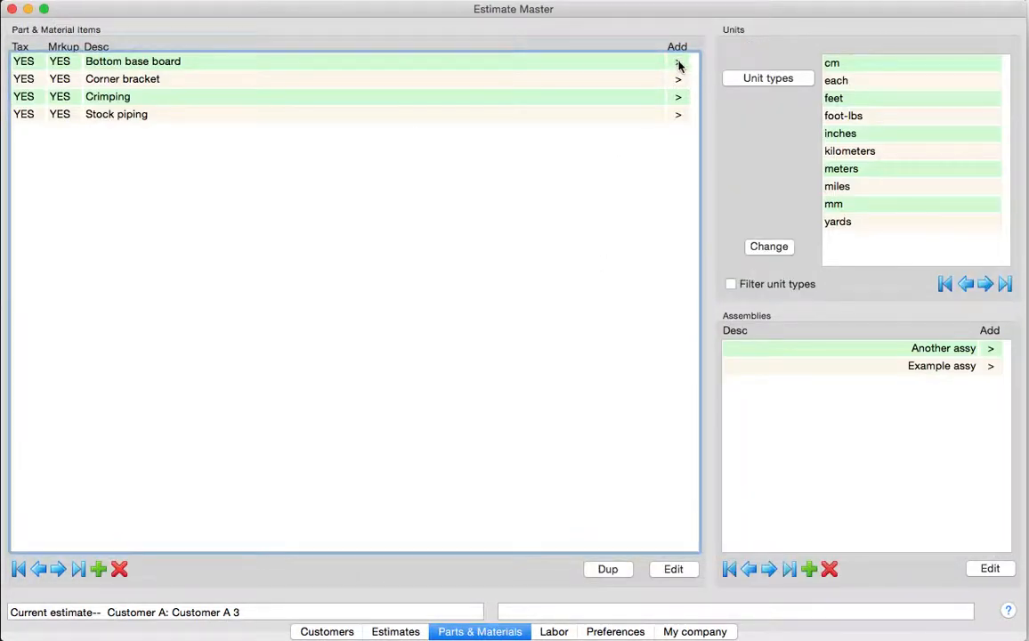
click(678, 63)
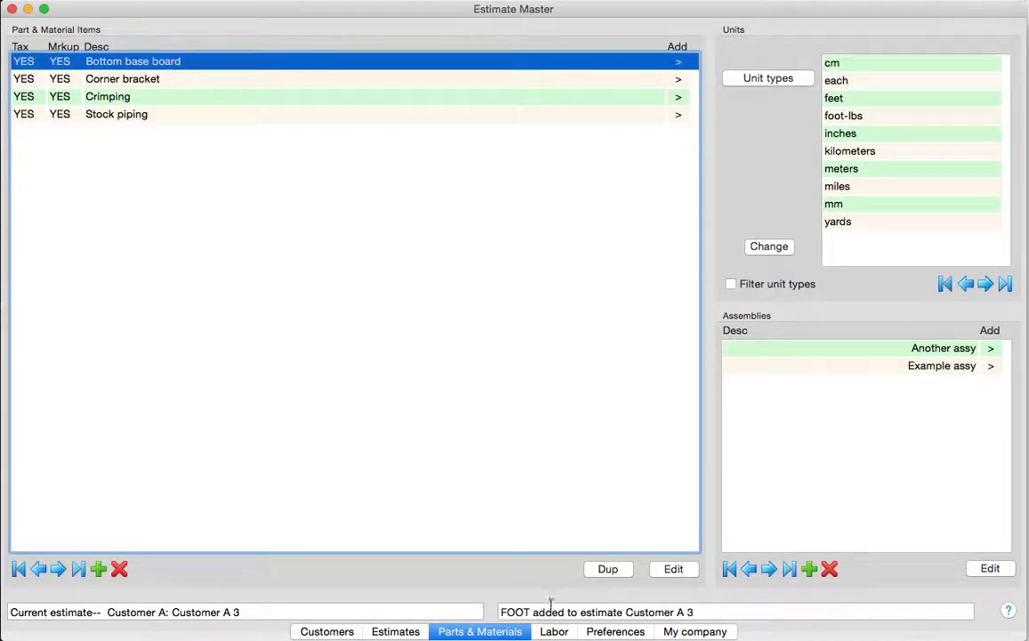
click(554, 632)
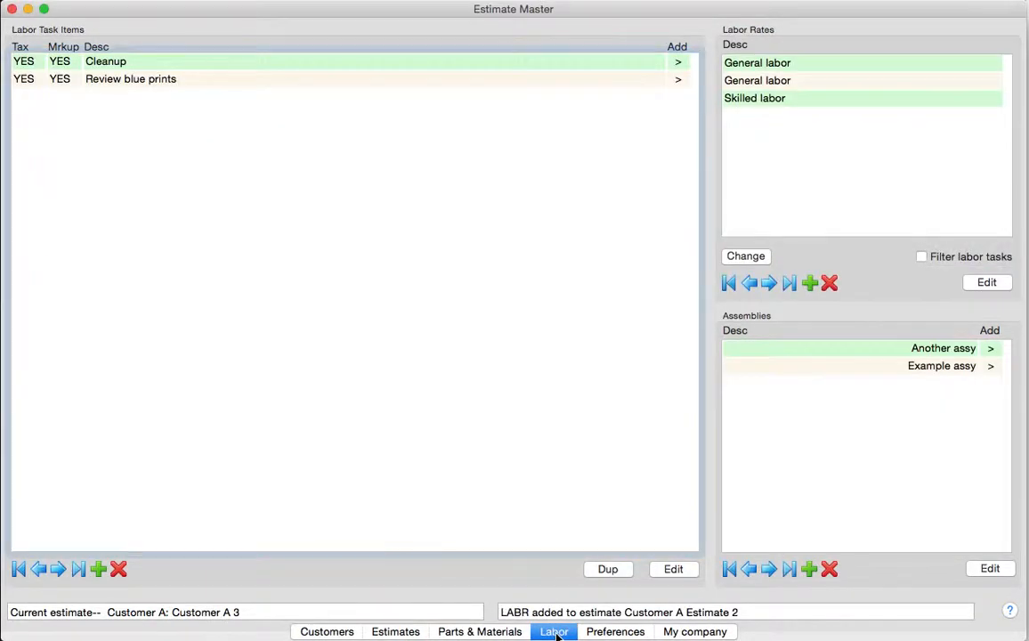
click(678, 81)
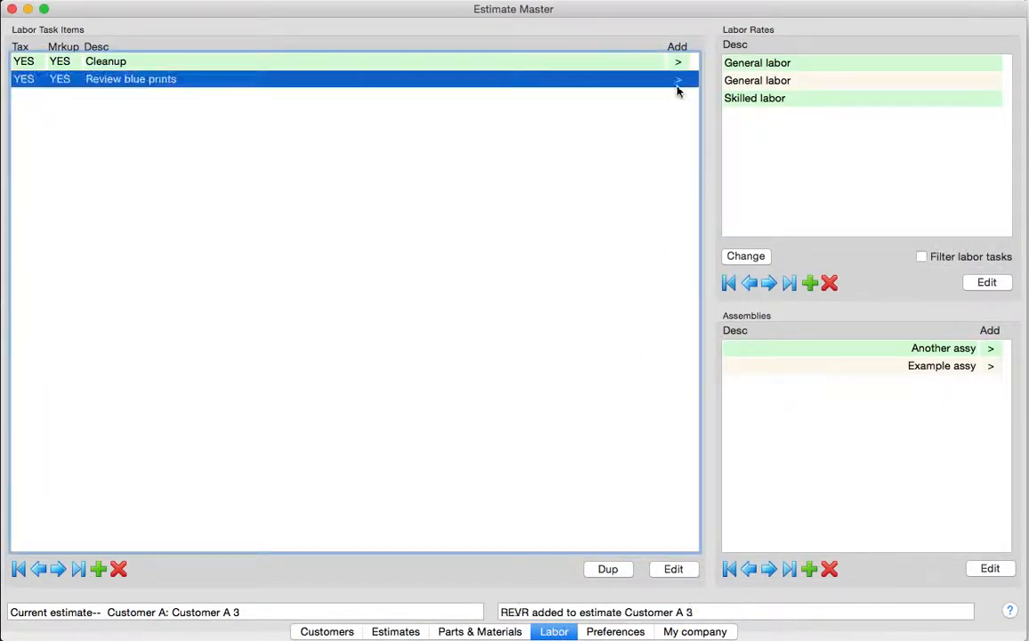
- Set the length of the Bottom base board item in the Customer A 3 estimate to 6 inches
click(396, 631)
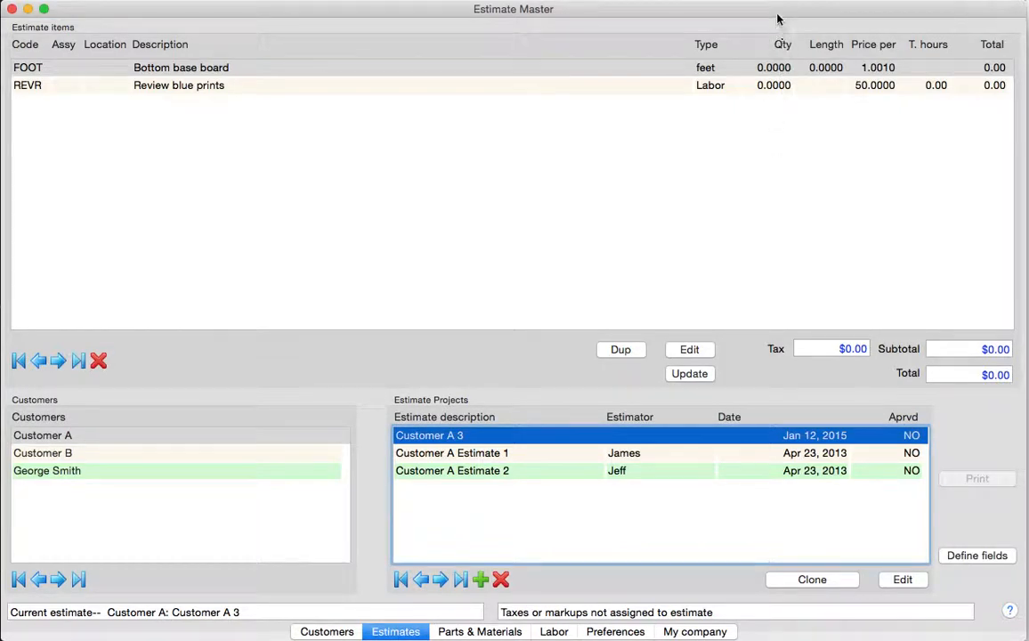
click(695, 353)
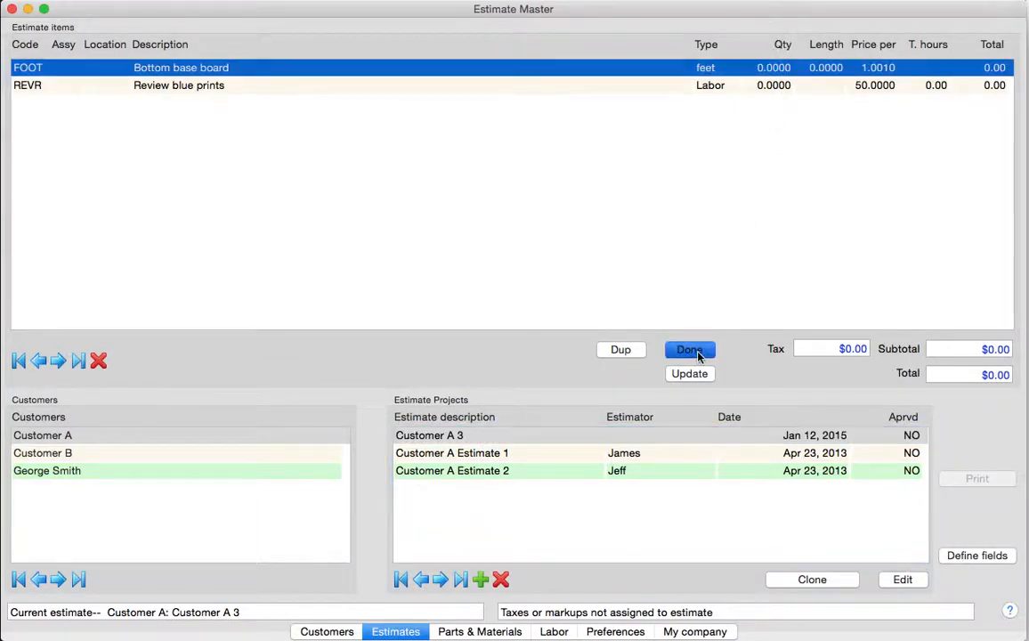
click(776, 69)
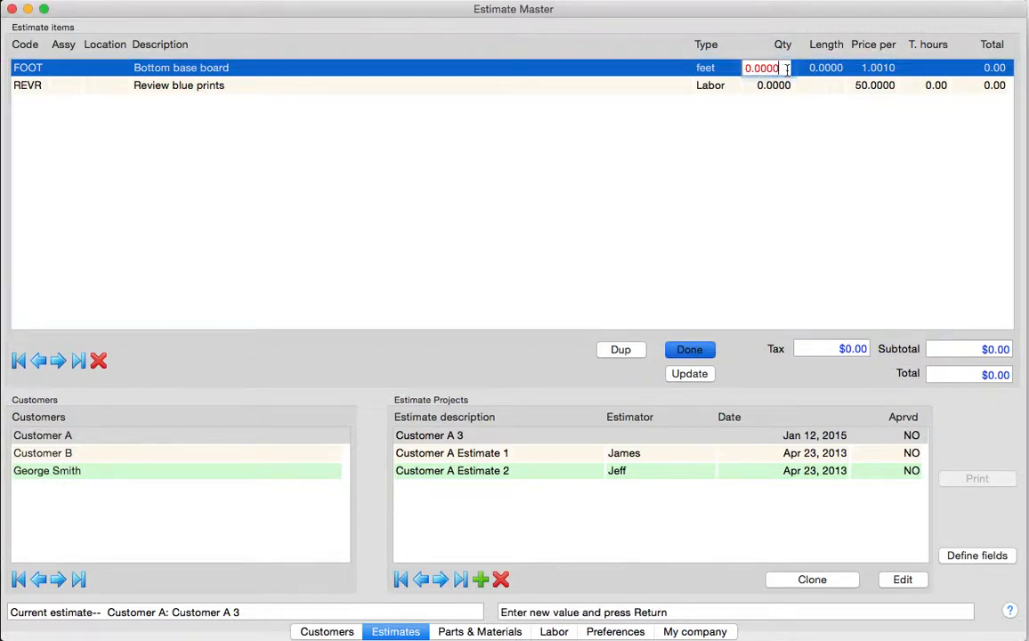
text(0)
key(BackSpace)
click(851, 69)
click(841, 71)
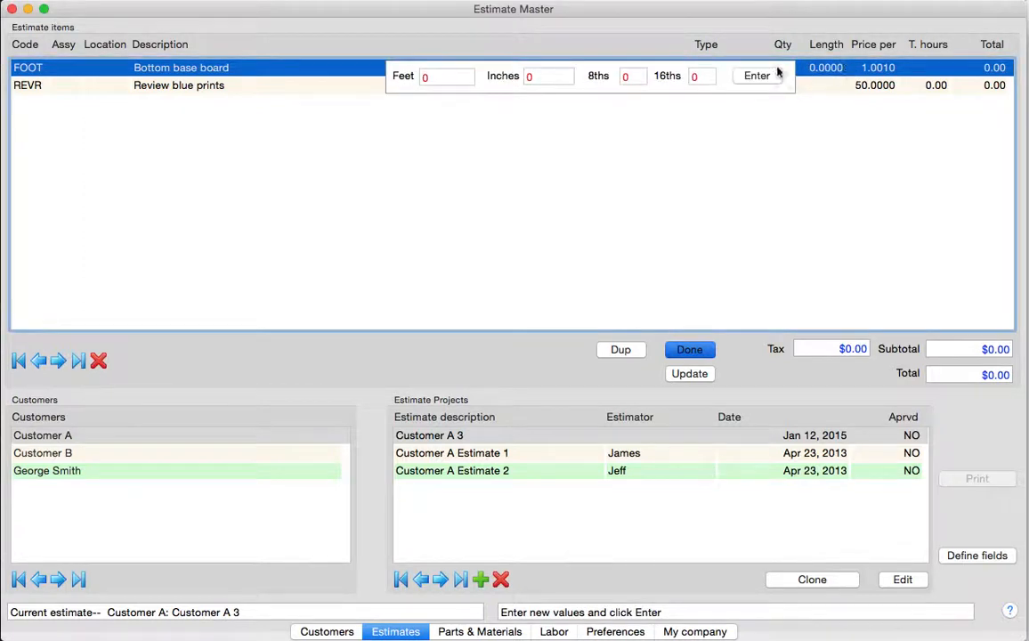
click(570, 77)
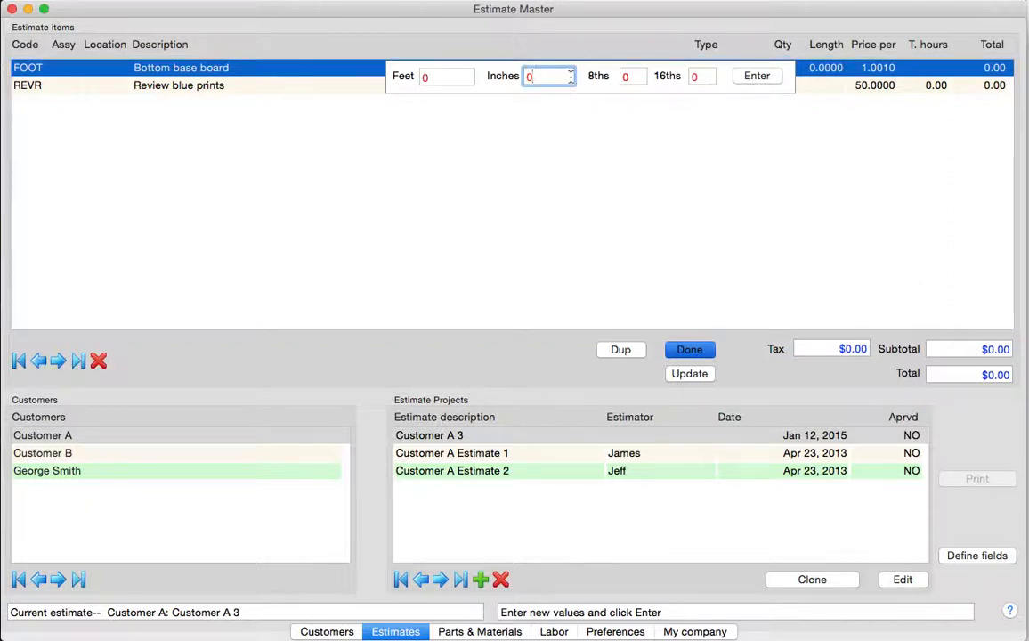
text(6)
click(756, 76)
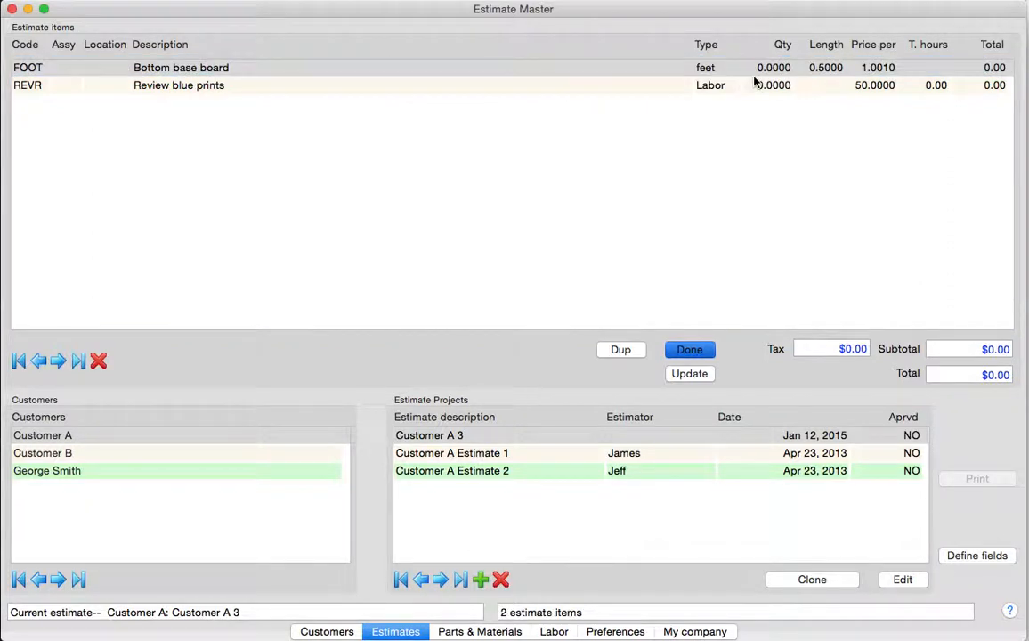
- Set the quantity of the Review blue prints labor item to 1 and finish editing the estimate items
click(768, 86)
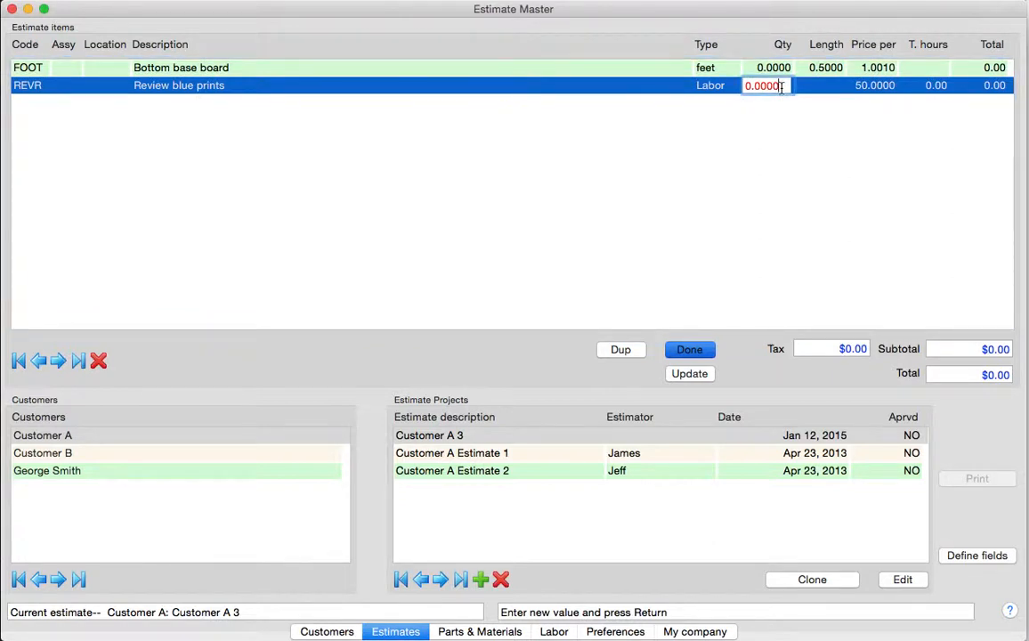
key(BackSpace)
key(BackSpace)
key(BackSpace)
key(BackSpace)
key(BackSpace)
key(BackSpace)
text(1)
click(693, 352)
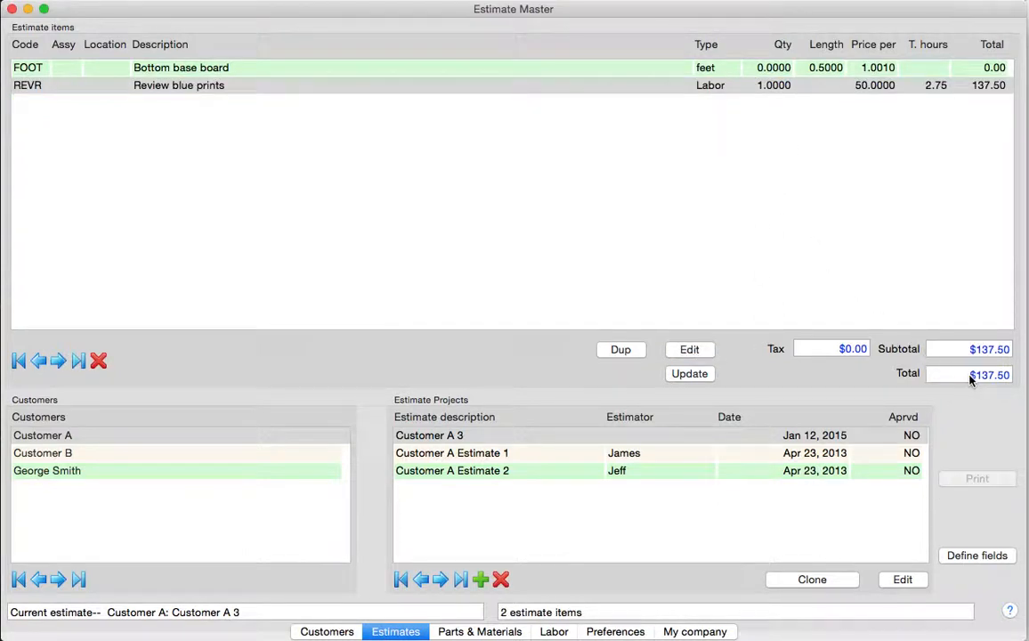
- Apply the Hennepin County tax rate to both the part and material items and the labor items of Customer A 3
click(614, 630)
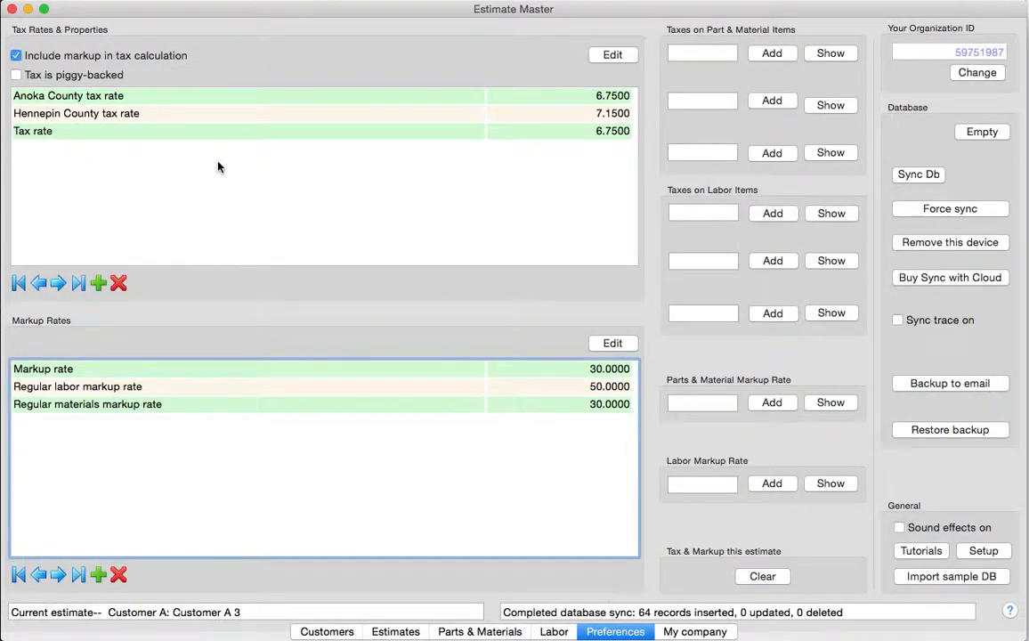
click(82, 119)
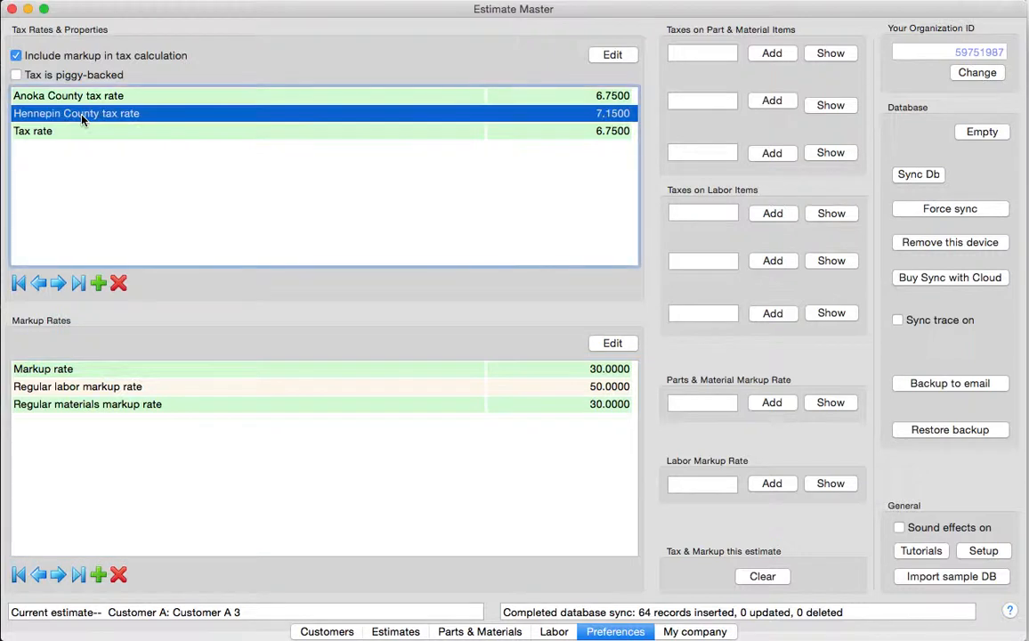
click(781, 55)
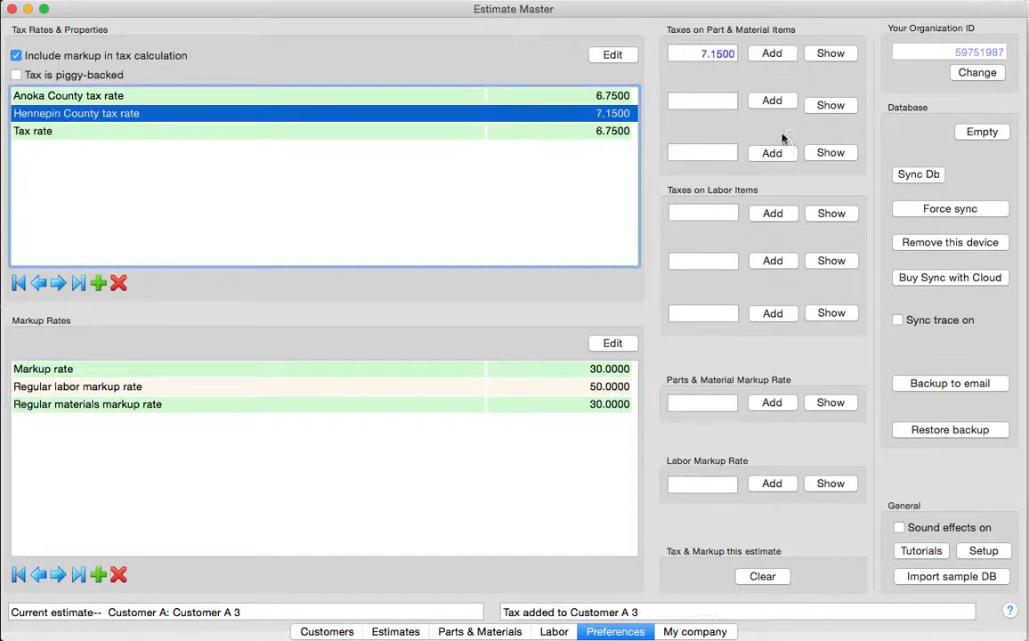
click(783, 216)
- Apply the general Markup rate to parts and materials and to labor, and check the estimate items
click(37, 372)
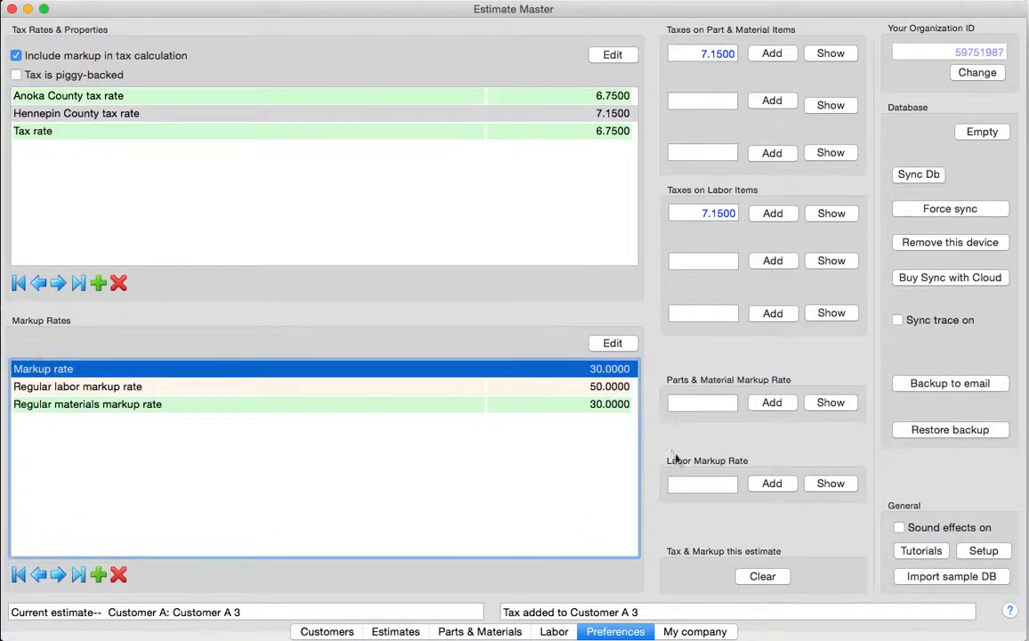
click(771, 402)
click(787, 485)
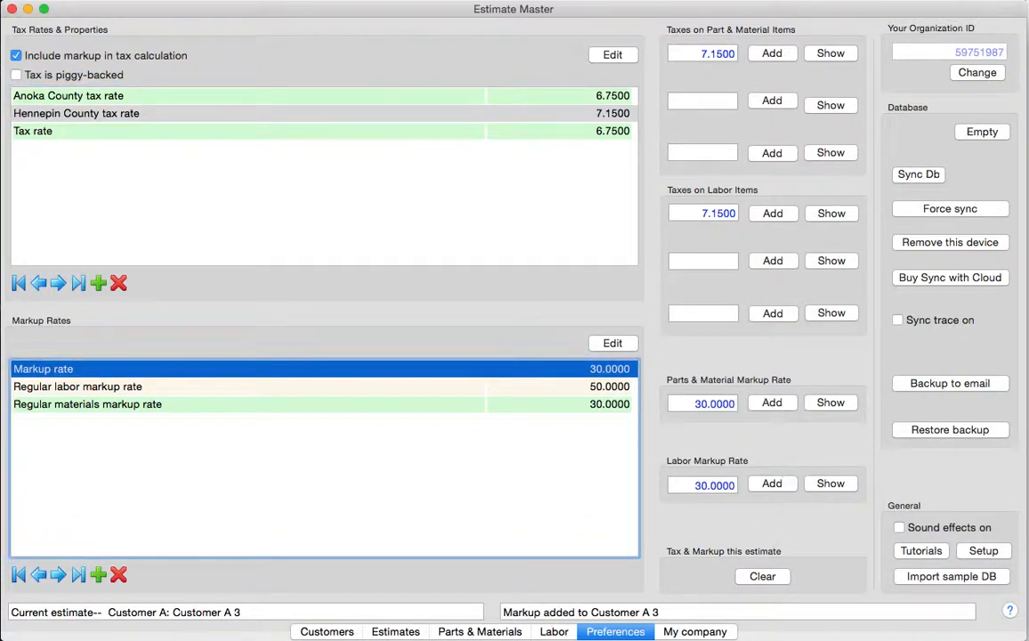
click(383, 633)
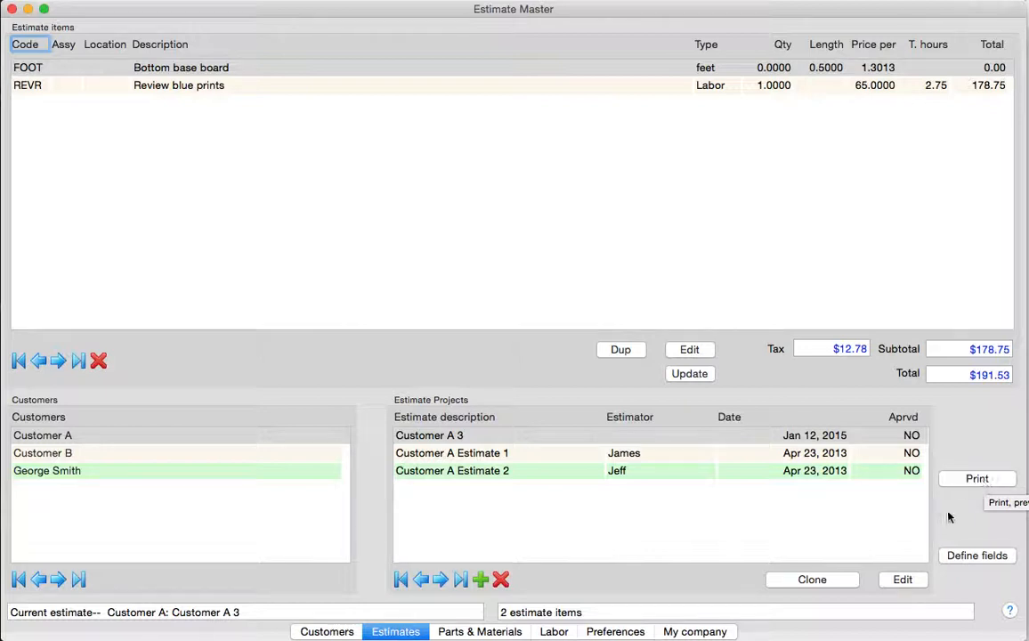
- Set the markup option of the Bottom base board part to NO and finish editing the part and material items
click(633, 632)
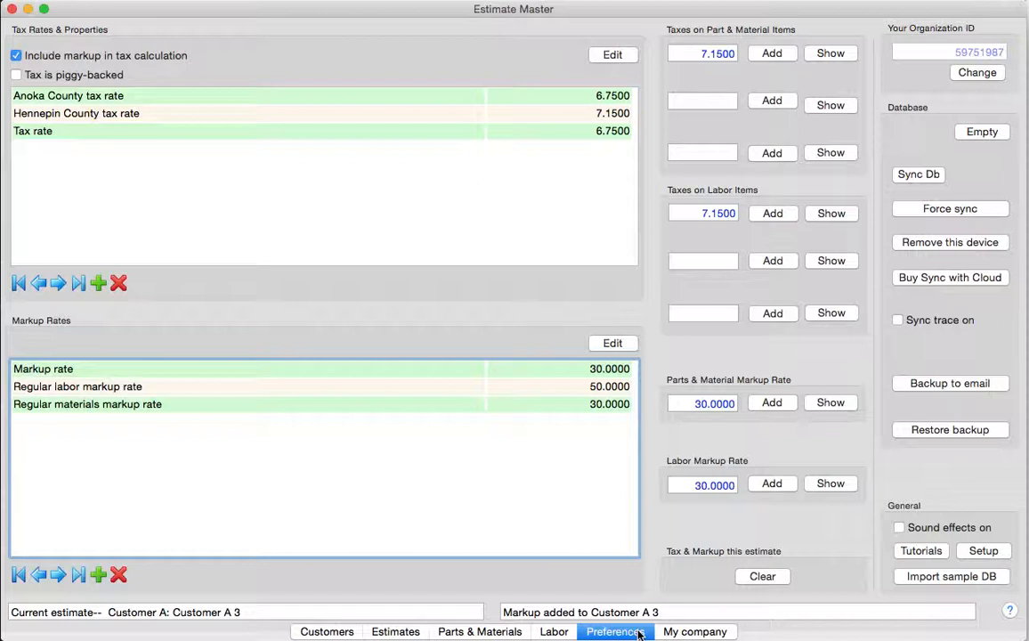
click(485, 631)
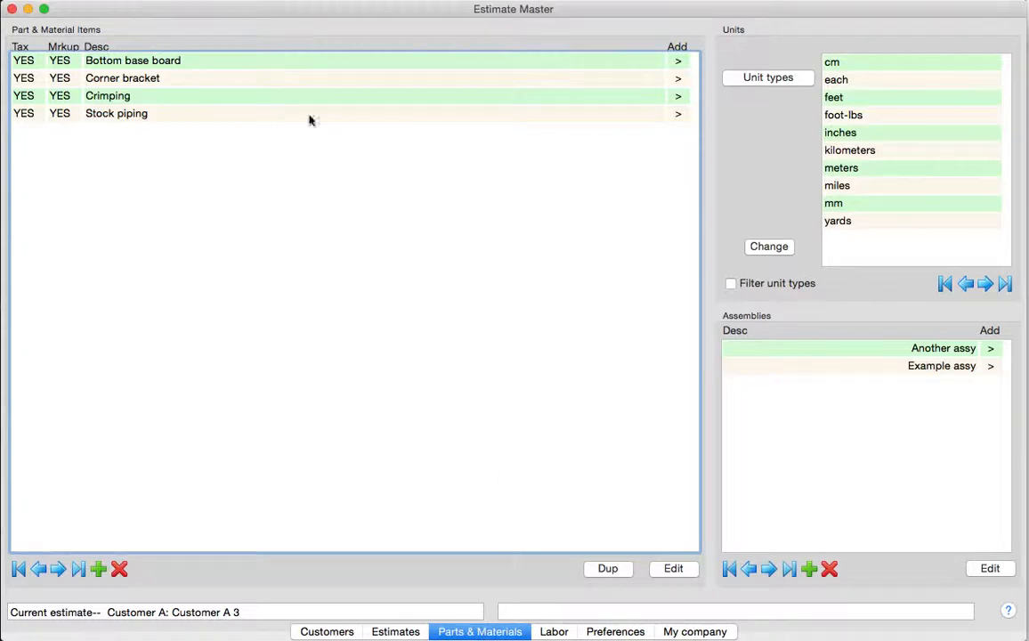
click(674, 568)
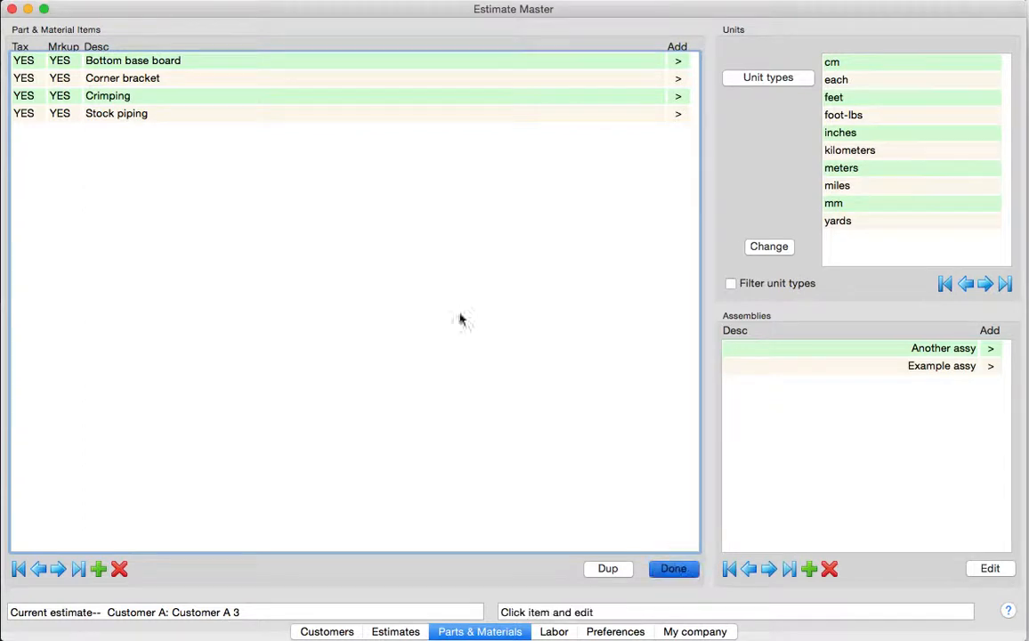
click(64, 60)
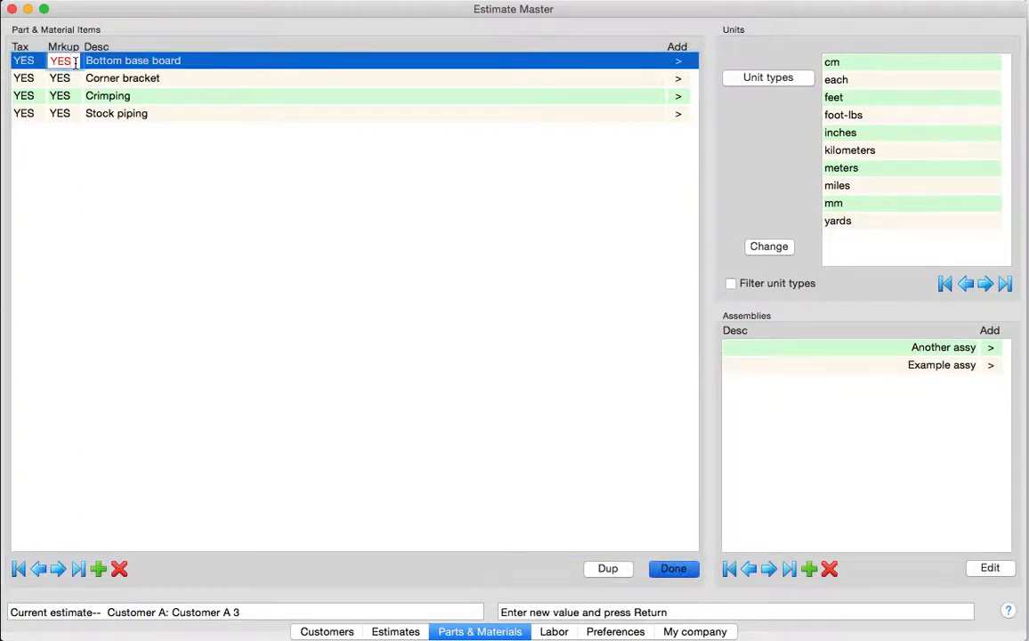
key(BackSpace)
key(BackSpace)
key(BackSpace)
text(NO)
key(Return)
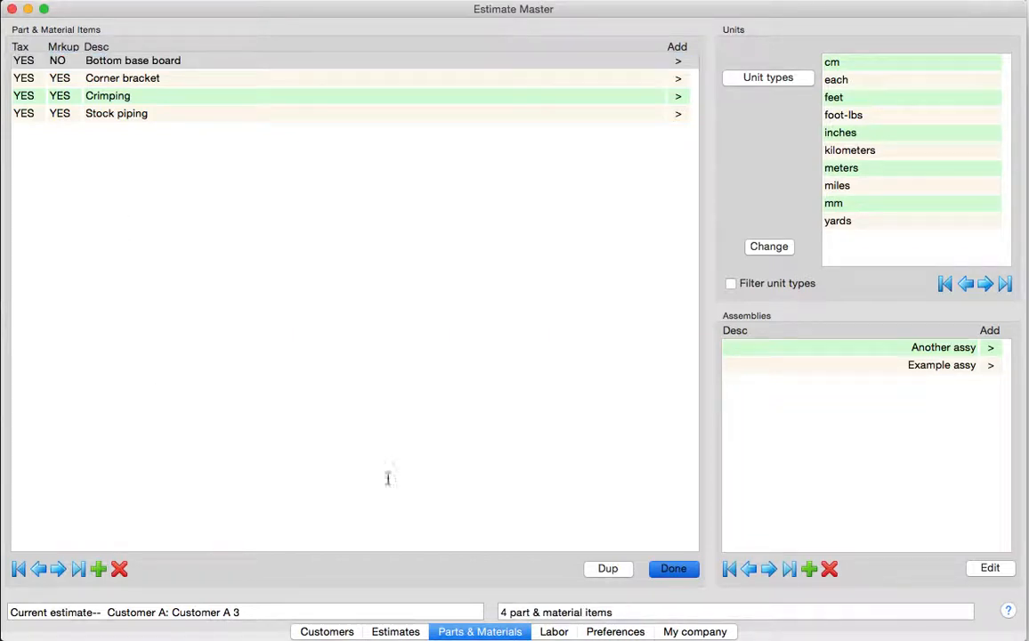
click(682, 572)
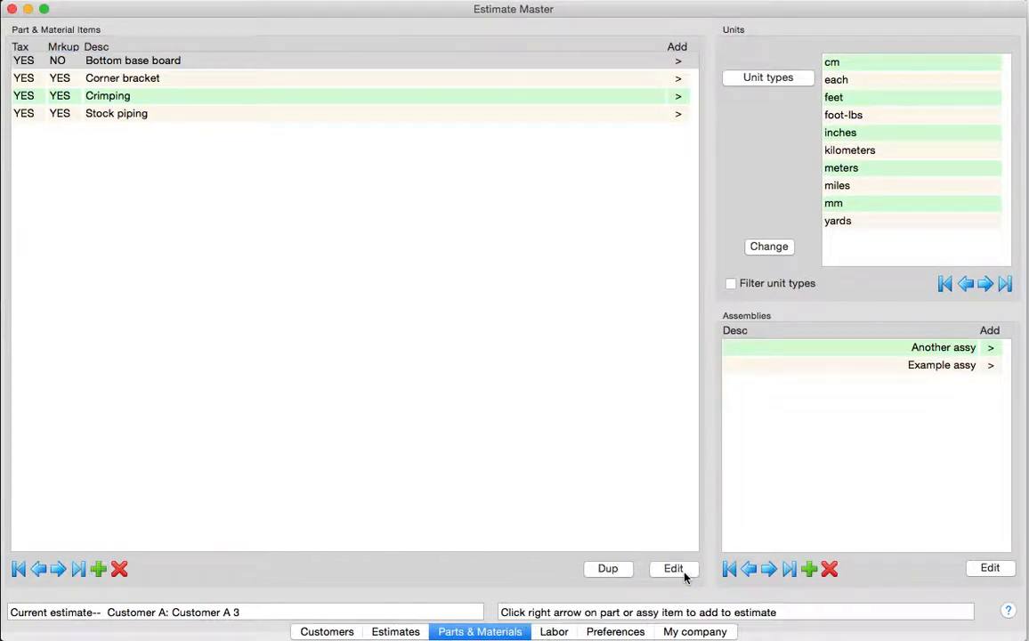
- Look over the tax and markup preferences and the company information, and return to the Customer A 3 estimate
click(616, 631)
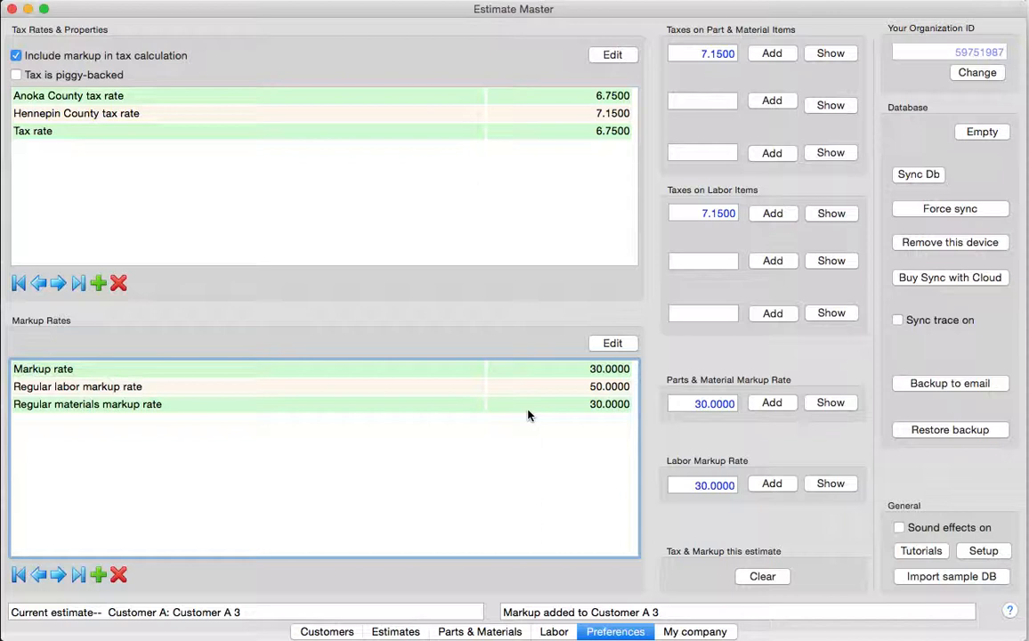
click(716, 632)
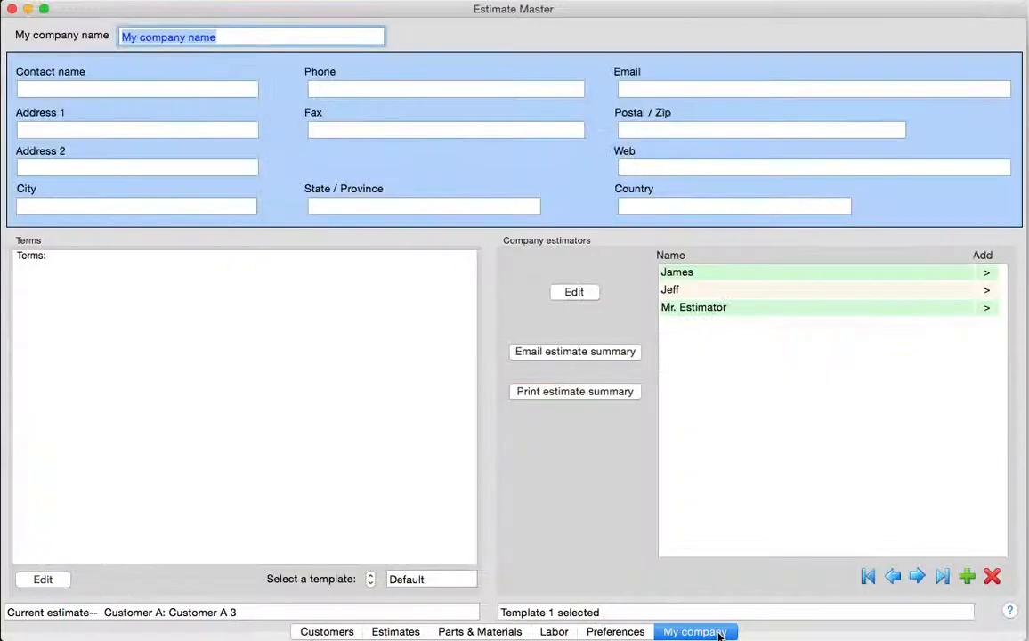
click(298, 35)
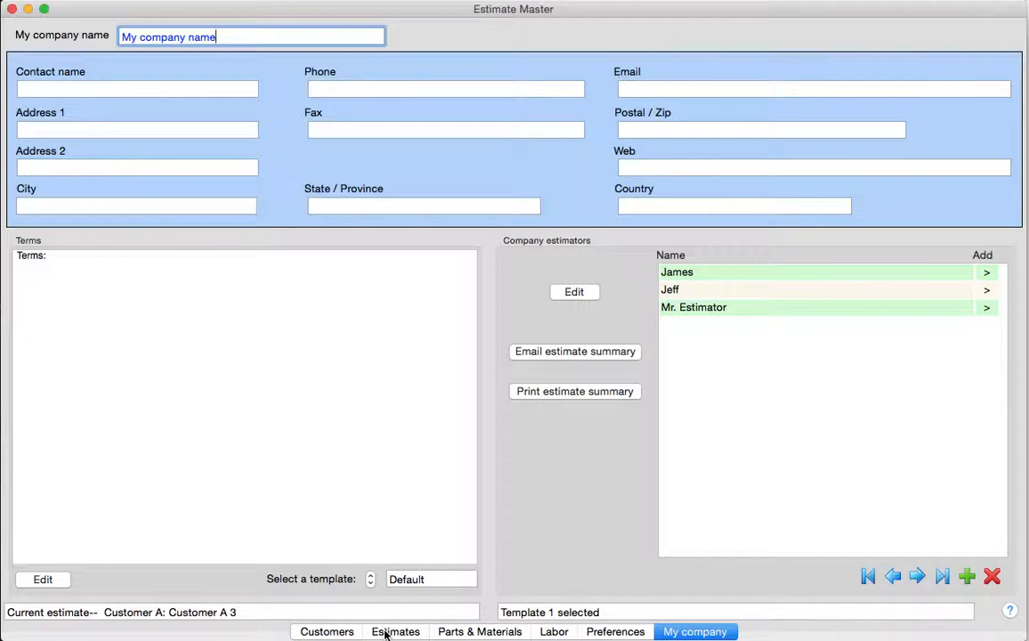
click(385, 632)
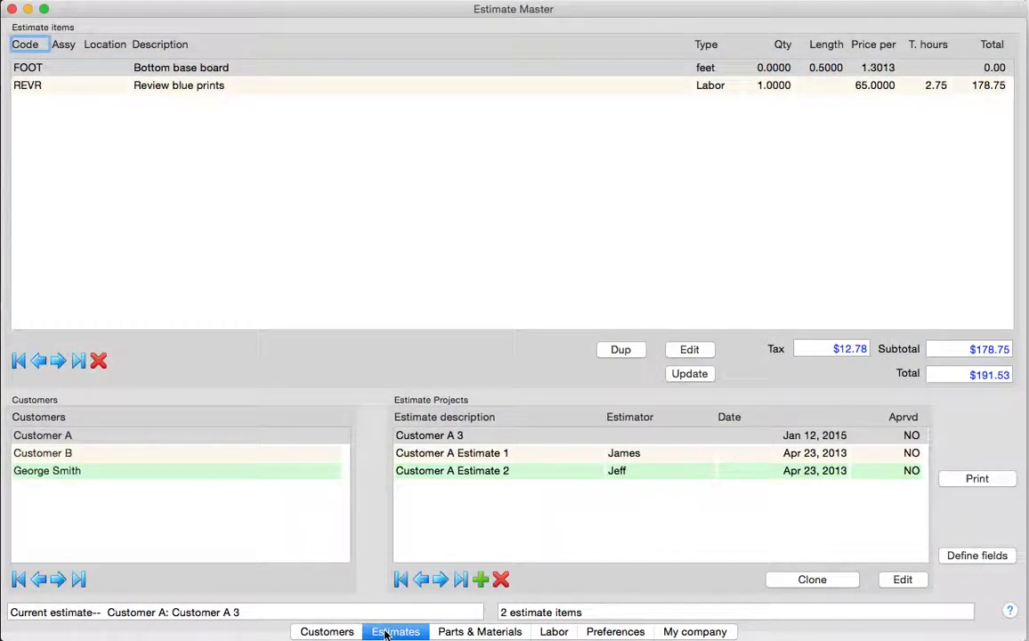